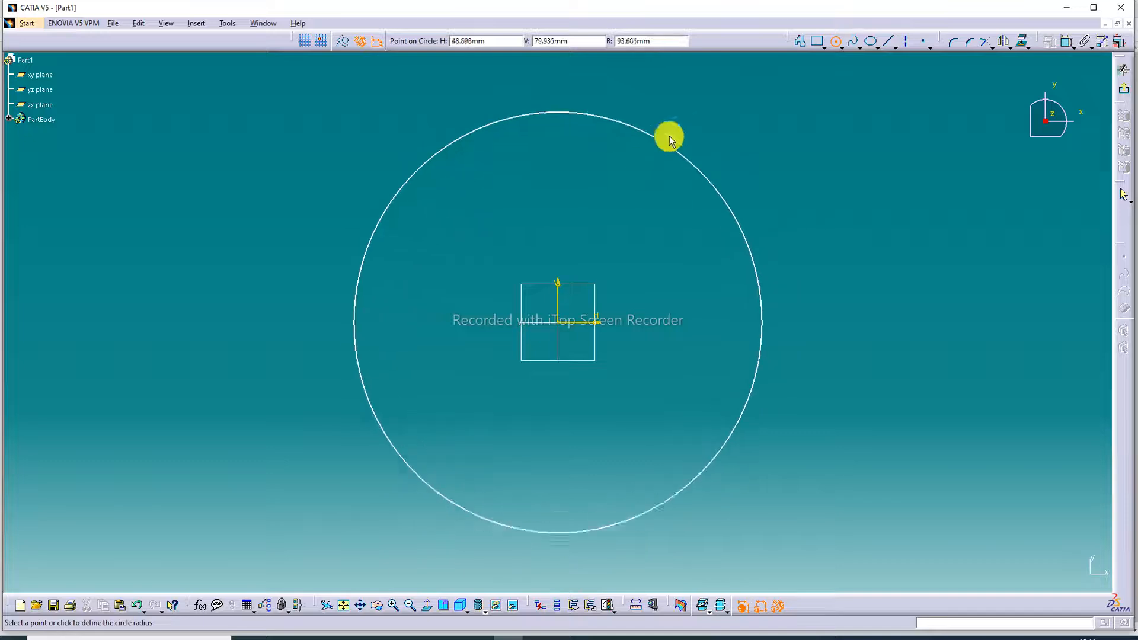
- Finish the large circle centred on the origin and extrude it 30 mm into a disc with Pad
{"action": "left_click", "coordinate": [676, 137]}
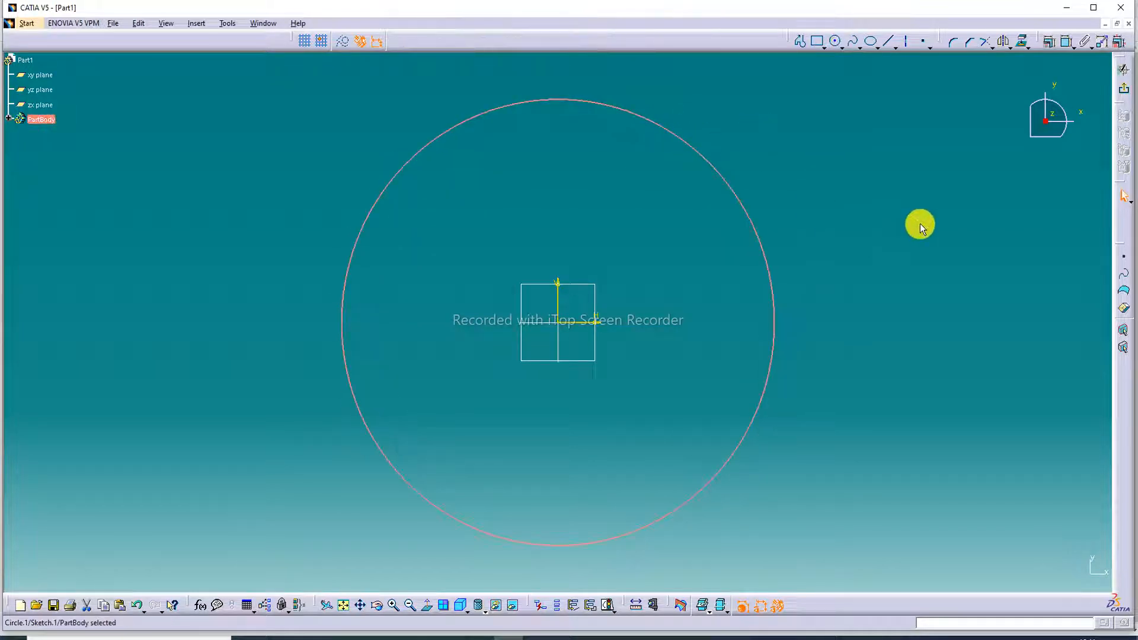
{"action": "left_click", "coordinate": [1123, 87]}
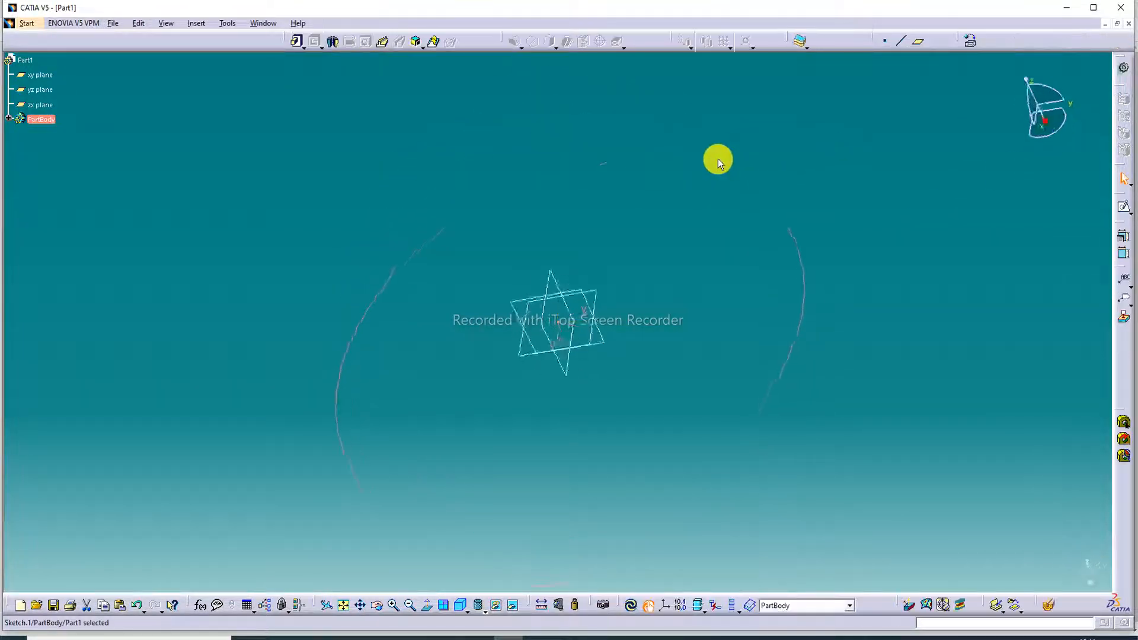
{"action": "left_click", "coordinate": [298, 40]}
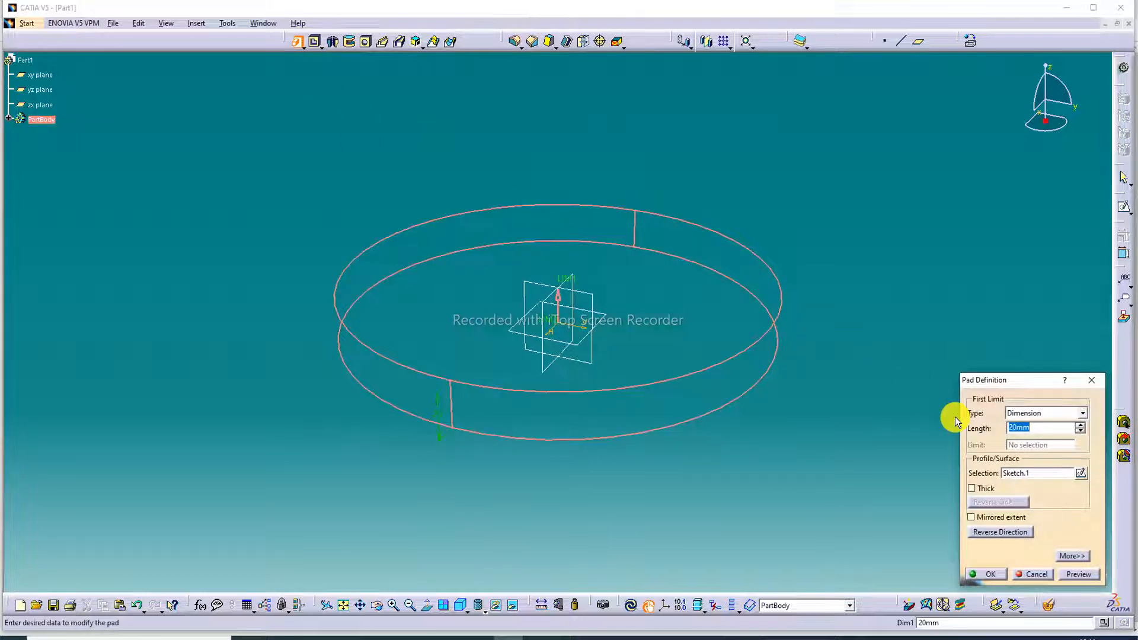
{"action": "type", "text": "30"}
{"action": "key", "text": "Return"}
{"action": "left_click", "coordinate": [902, 340]}
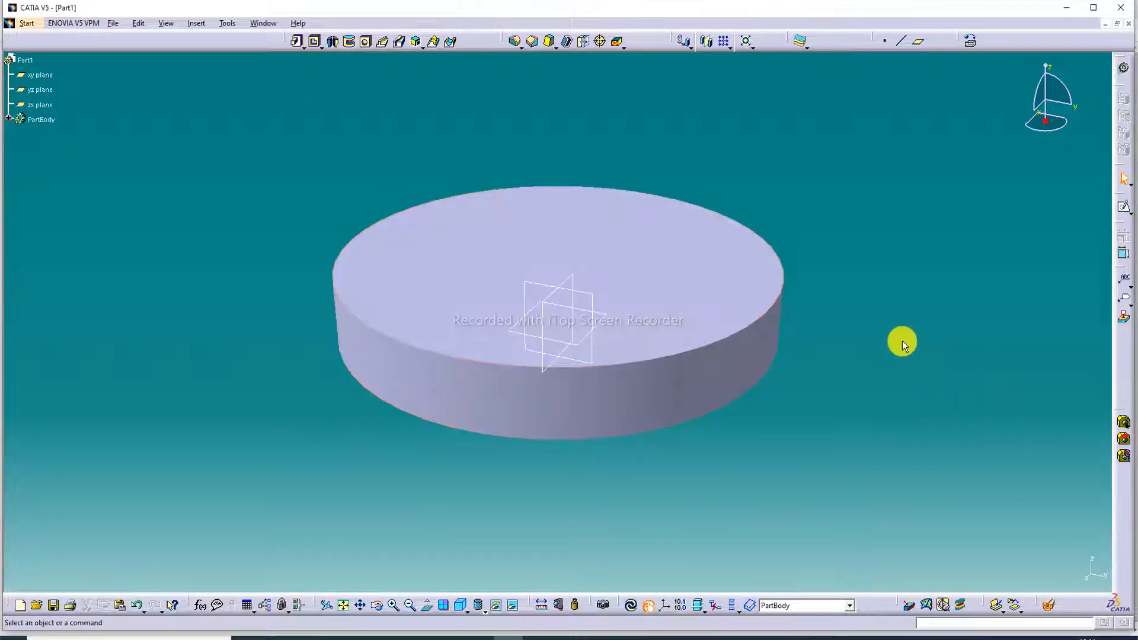
- Sketch a small horizontal elongated hole on the disc's top face, close to the upper edge
{"action": "left_click", "coordinate": [662, 262]}
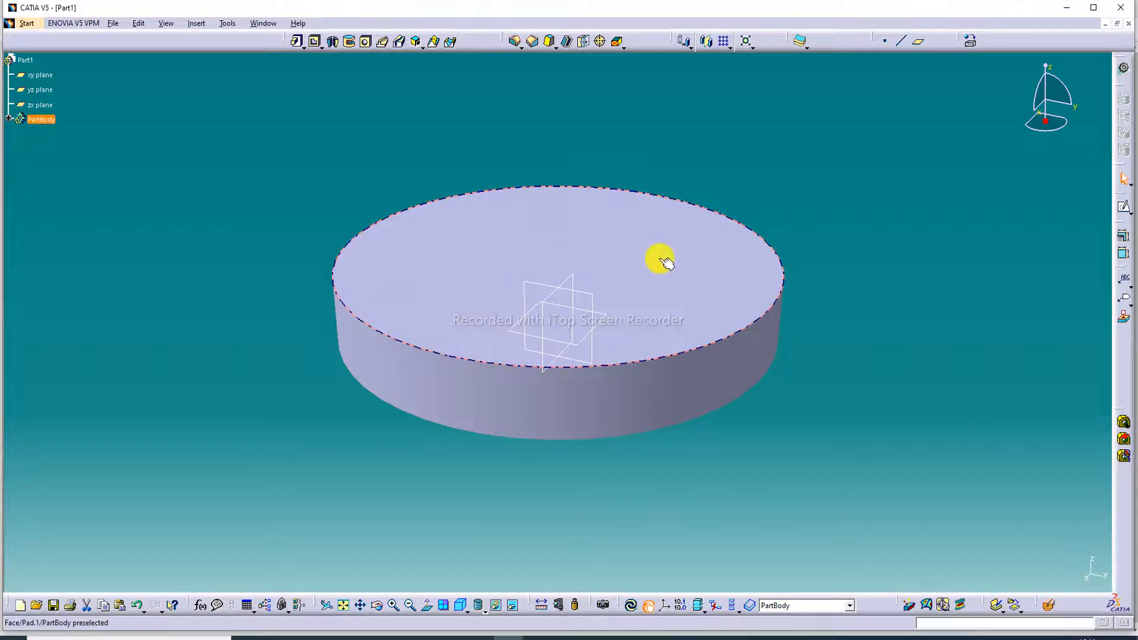
{"action": "left_click", "coordinate": [1124, 206]}
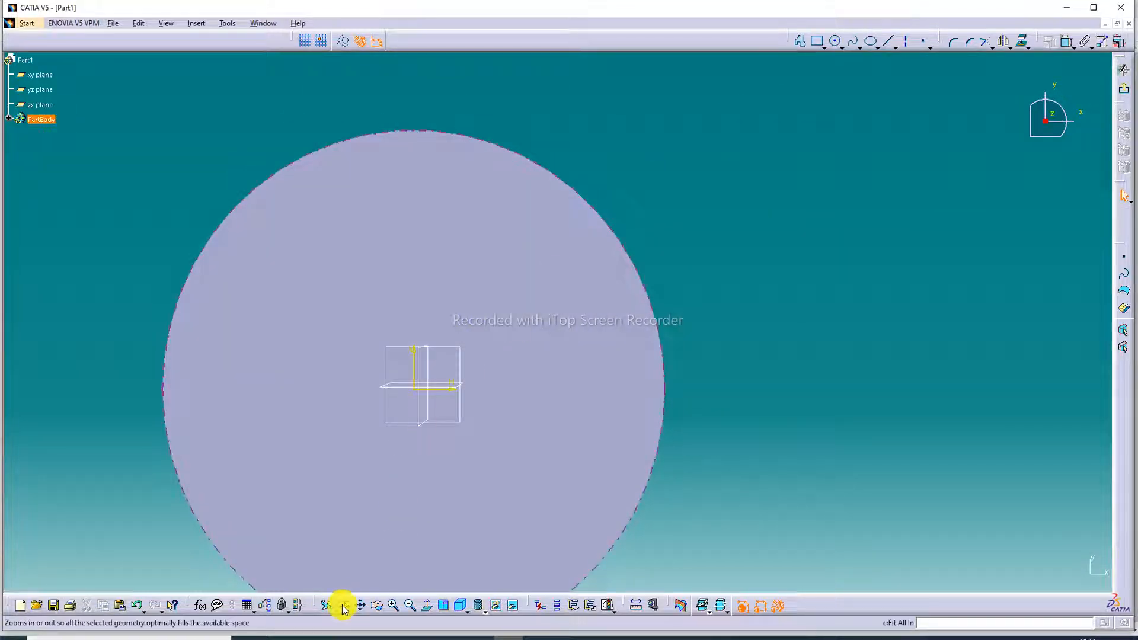
{"action": "left_click", "coordinate": [343, 605]}
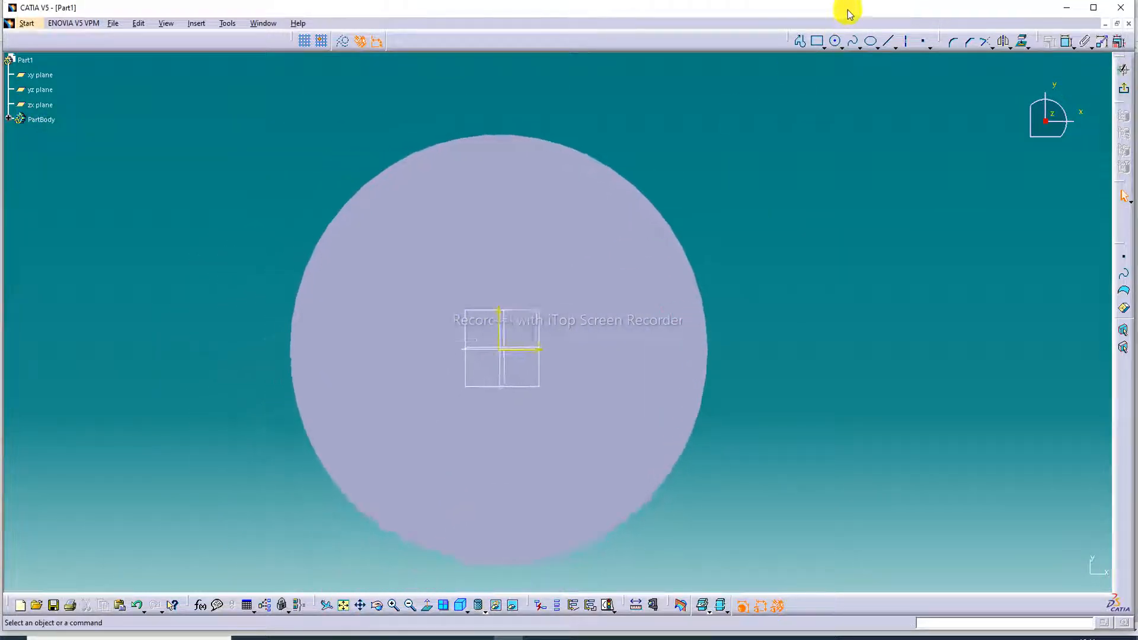
{"action": "left_click", "coordinate": [826, 50]}
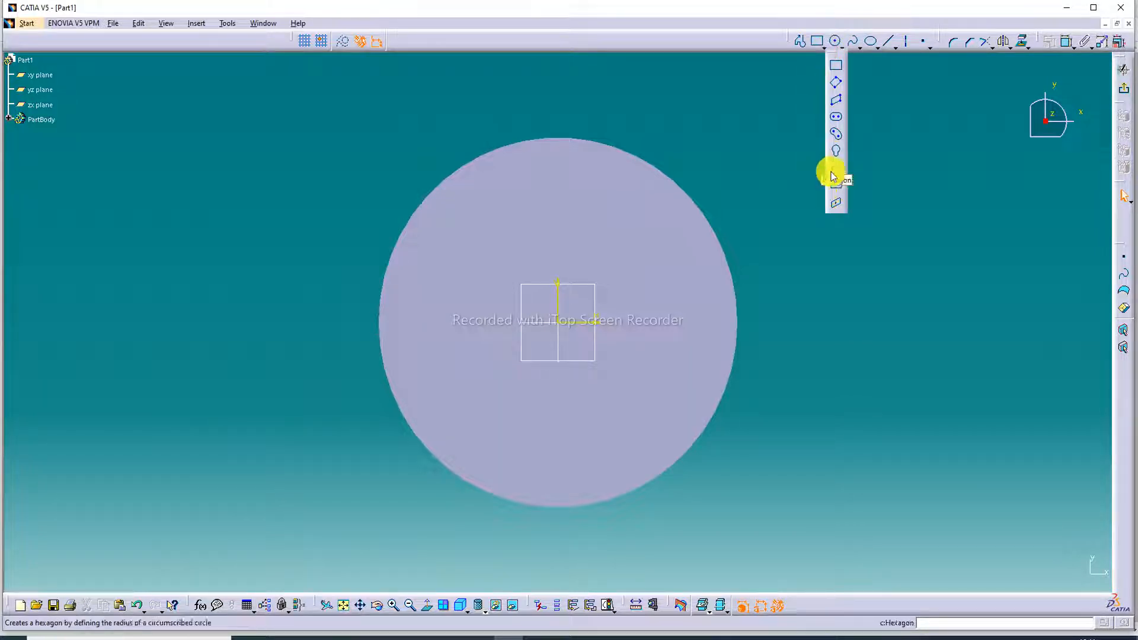
{"action": "left_click", "coordinate": [837, 119]}
{"action": "left_click", "coordinate": [552, 182]}
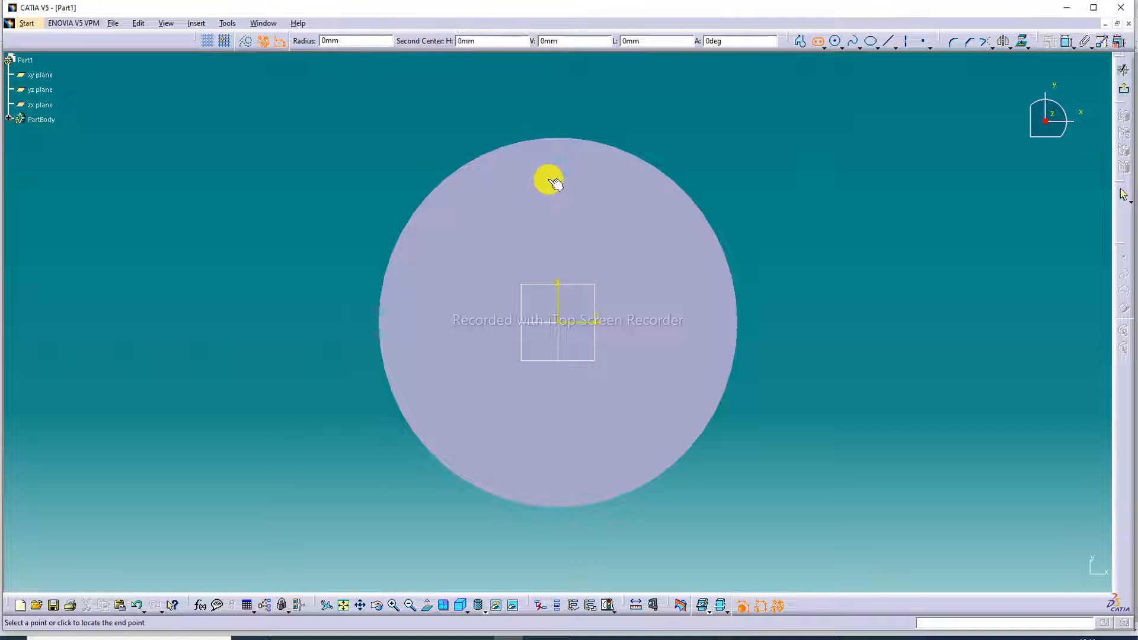
{"action": "left_click", "coordinate": [602, 180]}
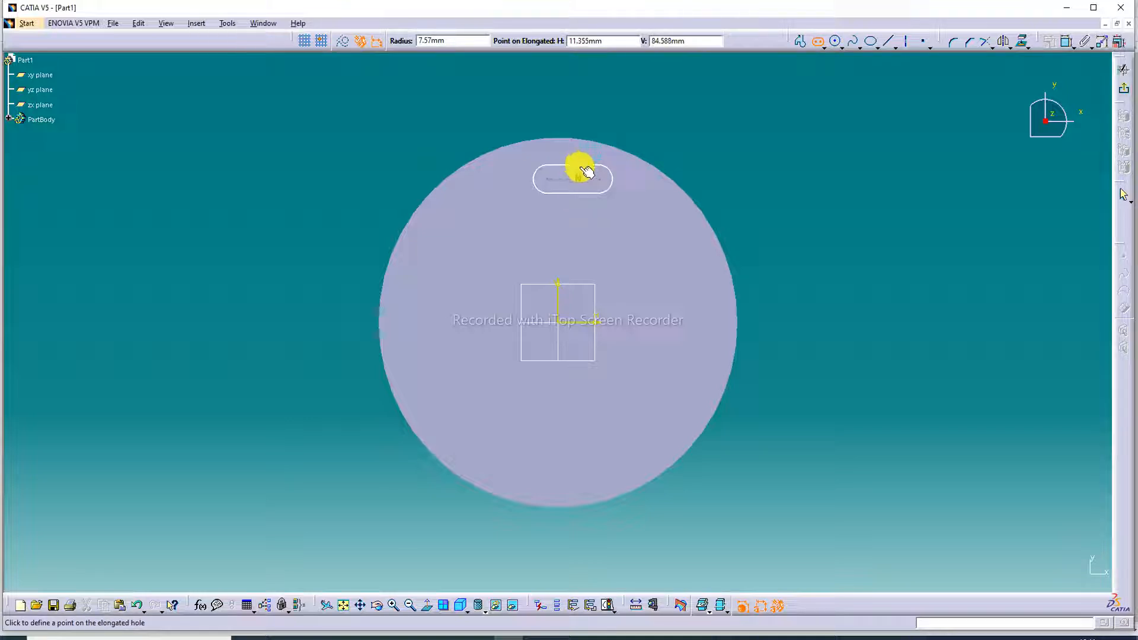
{"action": "left_click", "coordinate": [585, 171]}
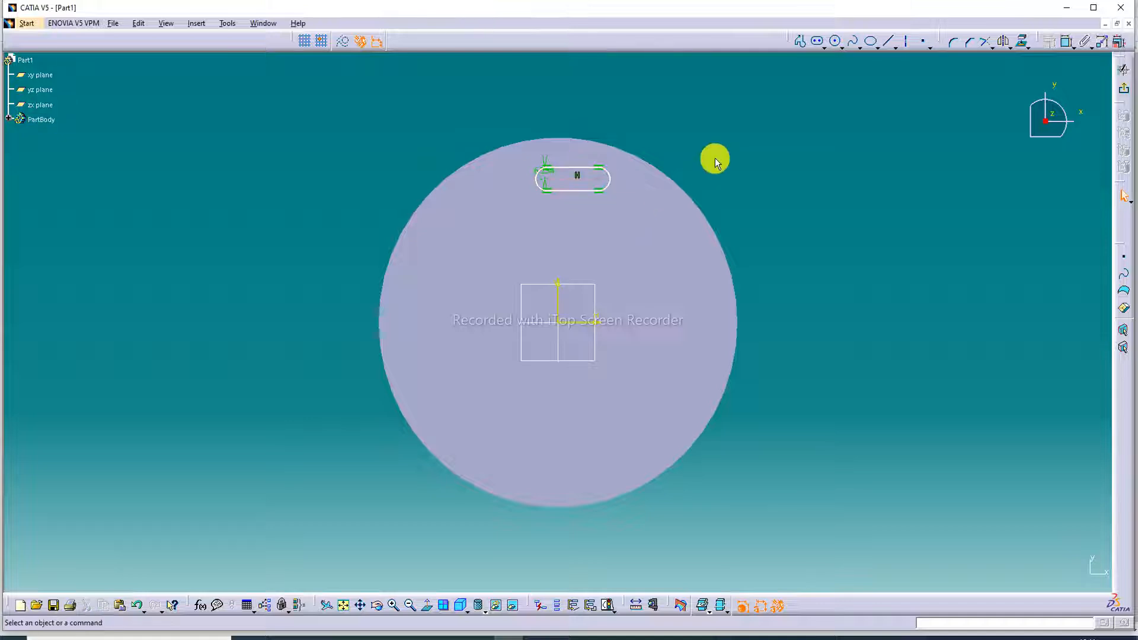
- Exit the sketch and extrude the elongated profile 20 mm with Pad
{"action": "left_click", "coordinate": [1126, 90]}
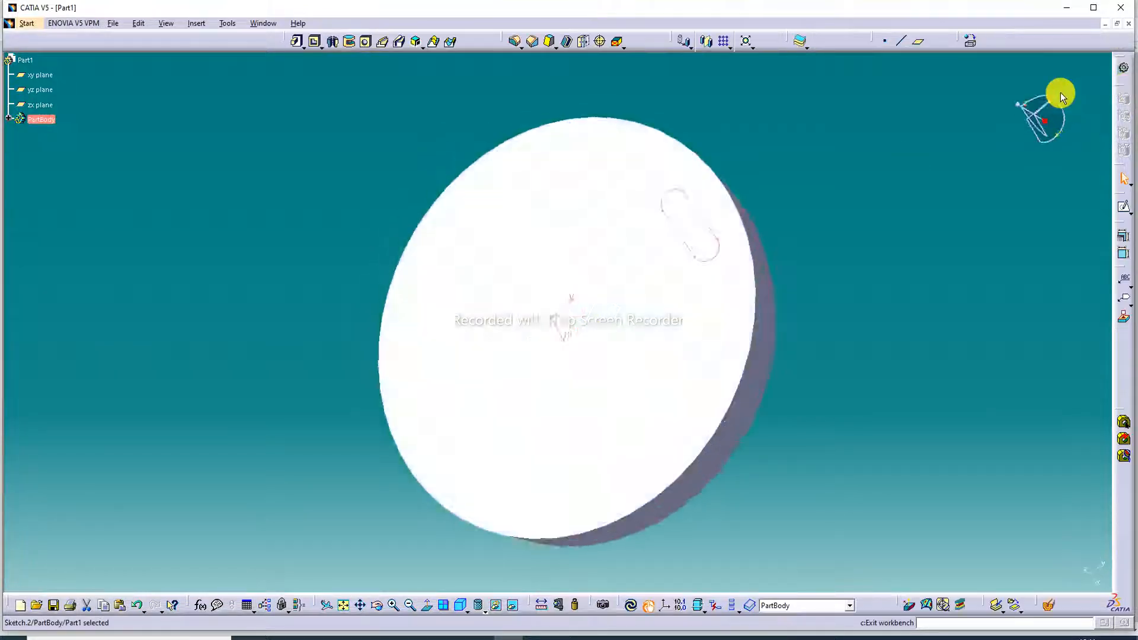
{"action": "left_click", "coordinate": [297, 42]}
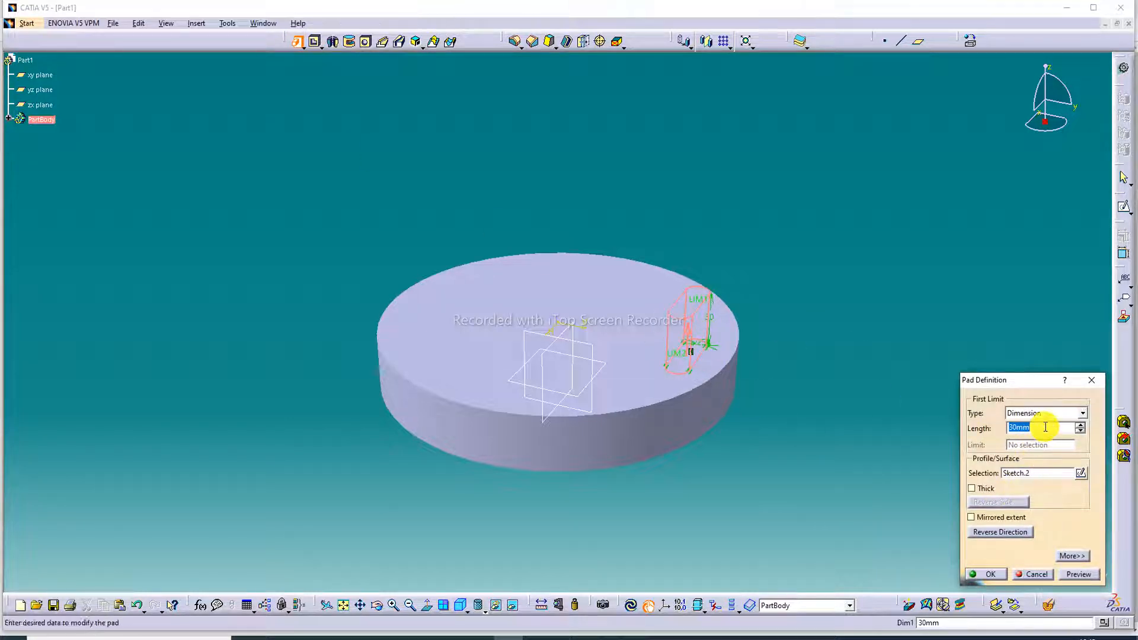
{"action": "type", "text": "2"}
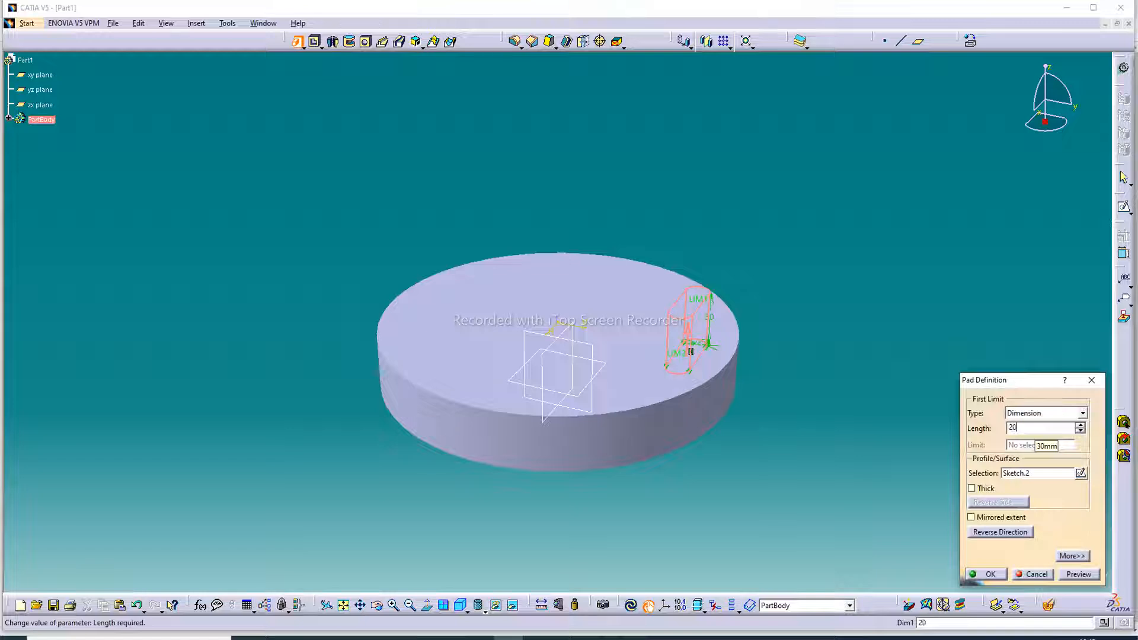
{"action": "type", "text": "0"}
{"action": "key", "text": "Return"}
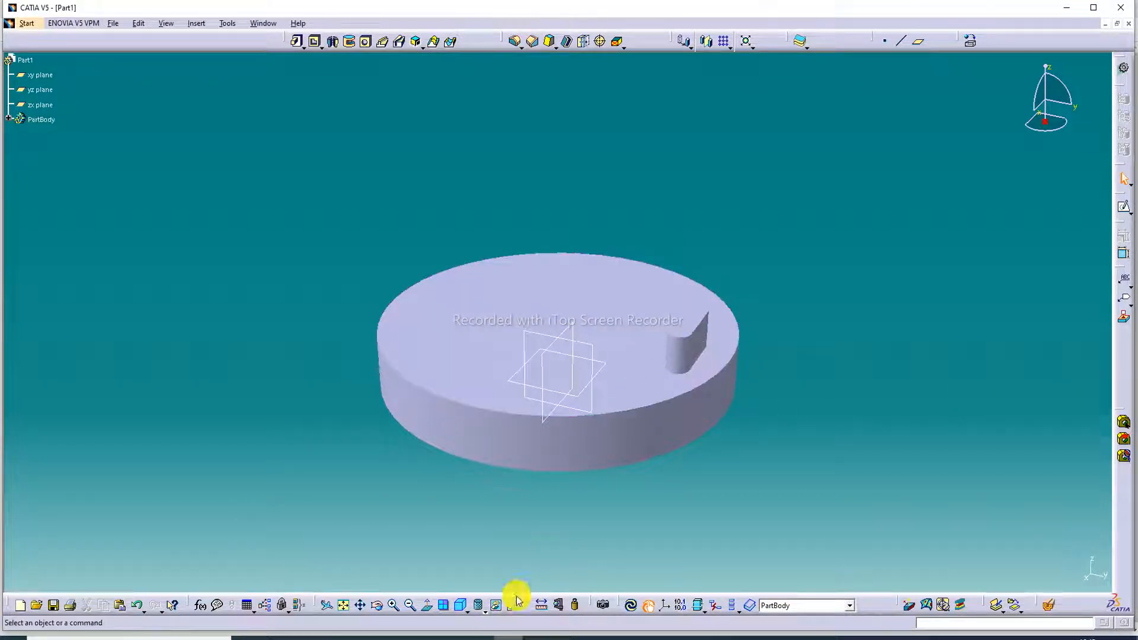
- Start a circular pattern of the elongated pad, using the disc's top face as the reference element
{"action": "mouse_move", "coordinate": [484, 637]}
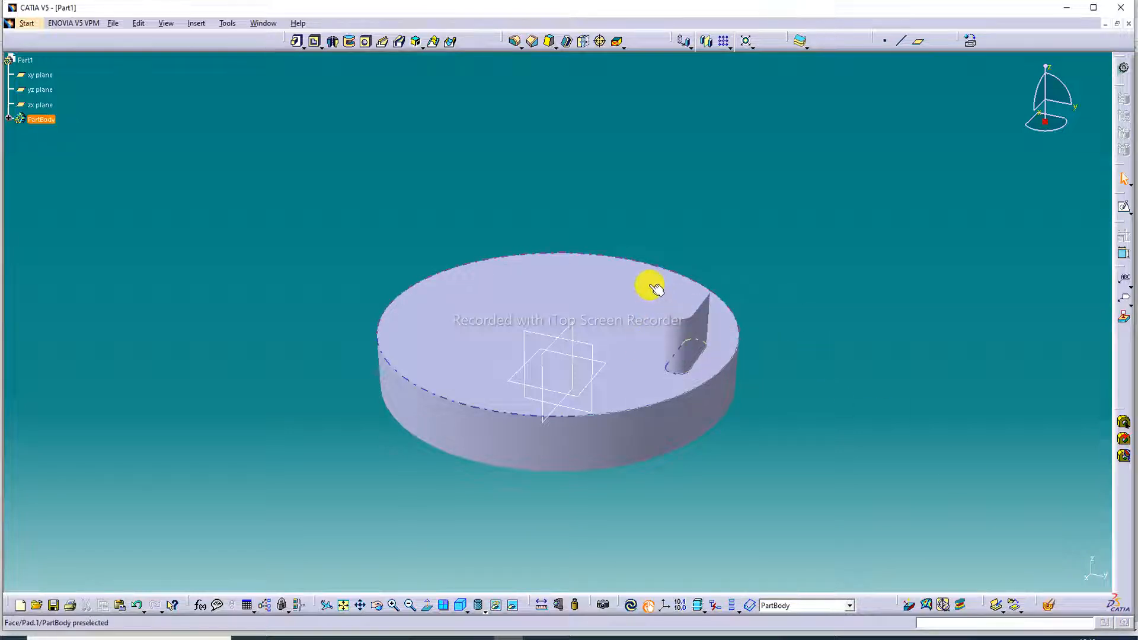
{"action": "middle_click_drag", "start_coordinate": [650, 285], "coordinate": [737, 318]}
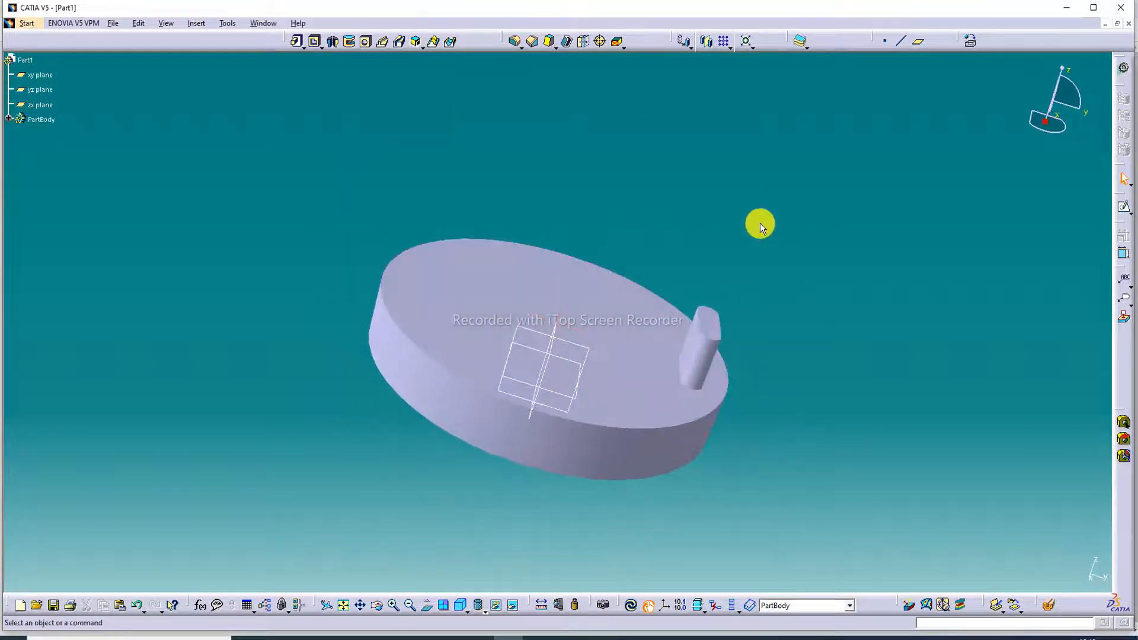
{"action": "left_click", "coordinate": [733, 47]}
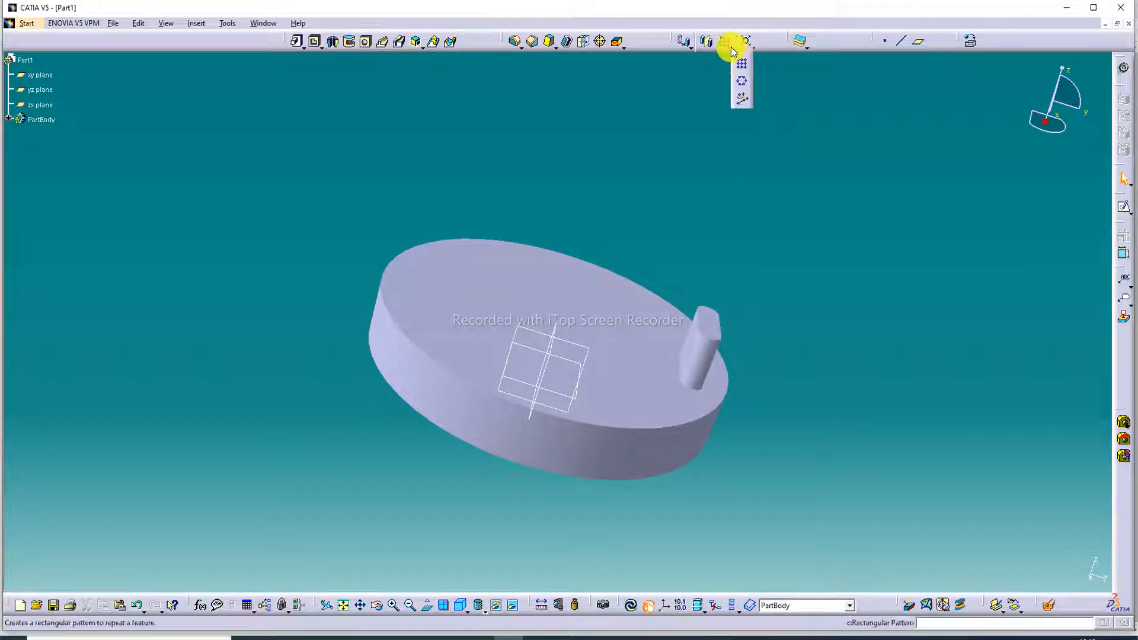
{"action": "left_click", "coordinate": [742, 83]}
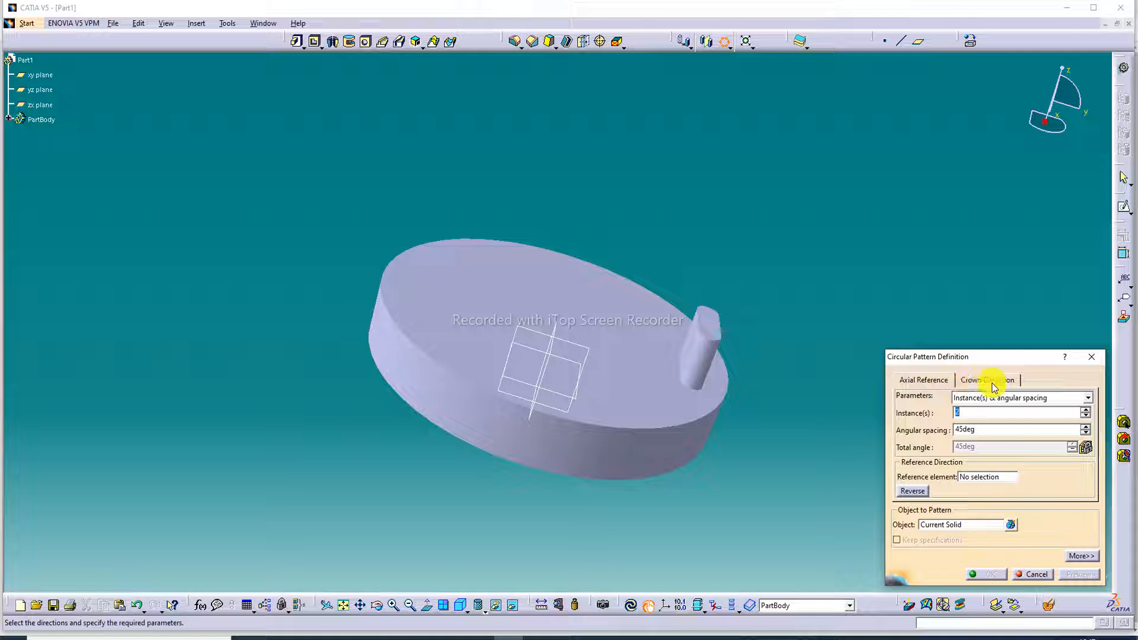
{"action": "left_click", "coordinate": [921, 382]}
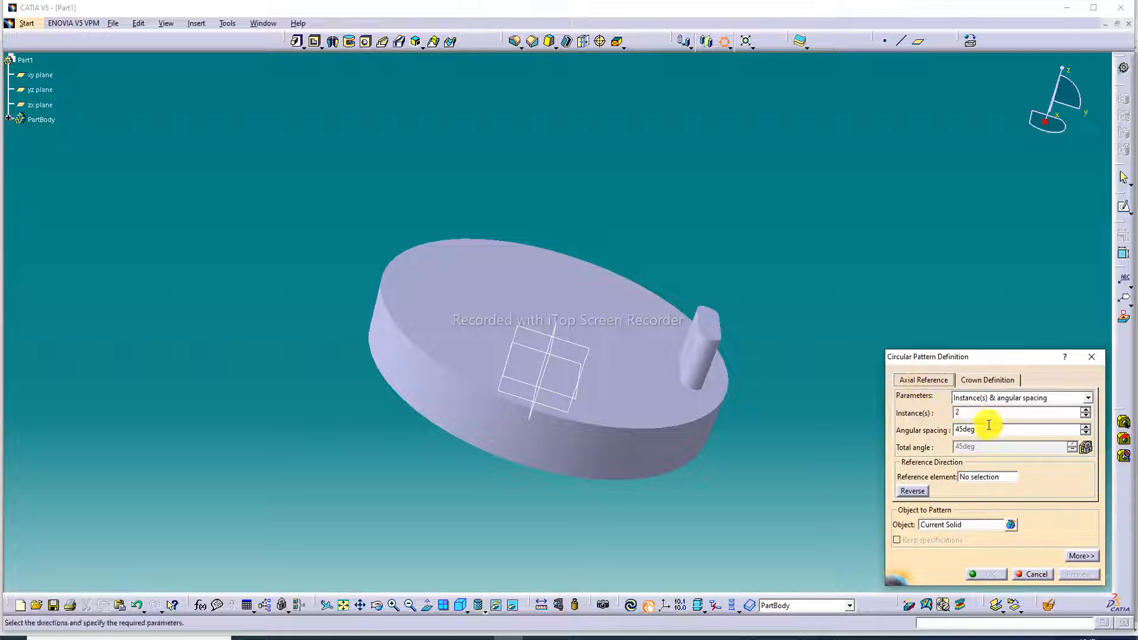
{"action": "left_click", "coordinate": [970, 525]}
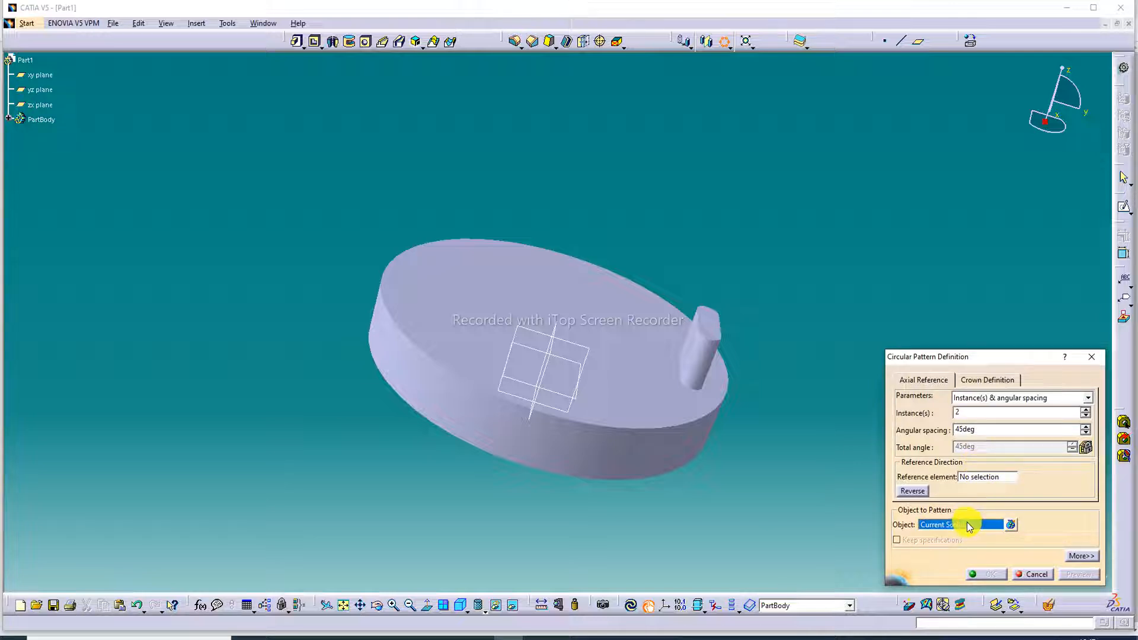
{"action": "left_click", "coordinate": [713, 338]}
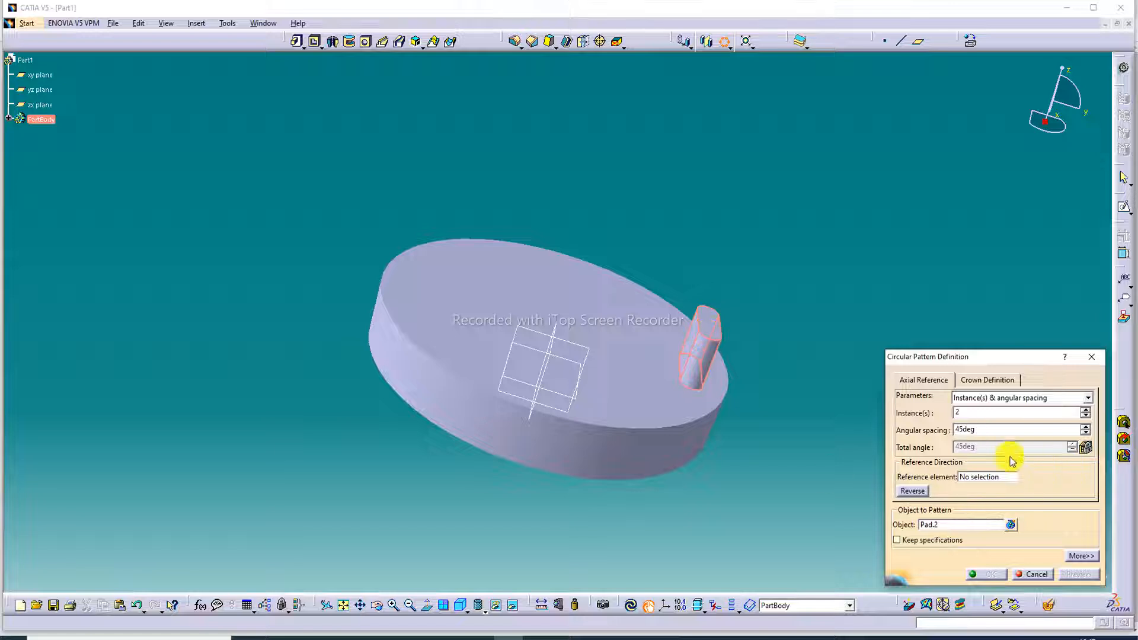
{"action": "left_click", "coordinate": [603, 378]}
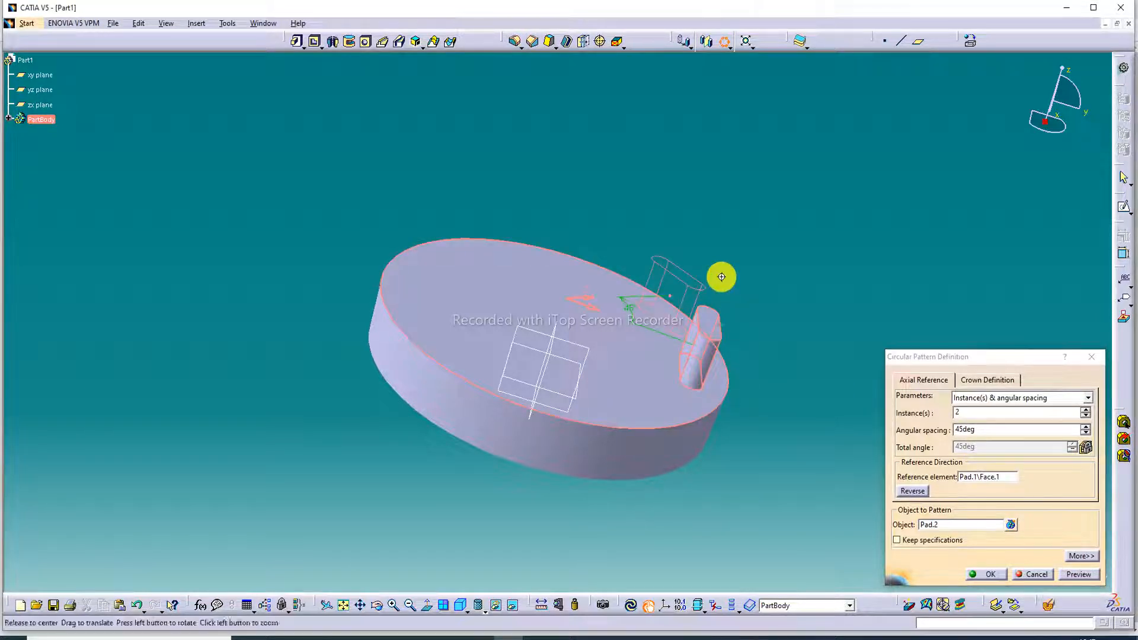
- Set the circular pattern to 8 instances at 45° spacing, preview it and create it
{"action": "middle_click_drag", "start_coordinate": [721, 274], "coordinate": [542, 372]}
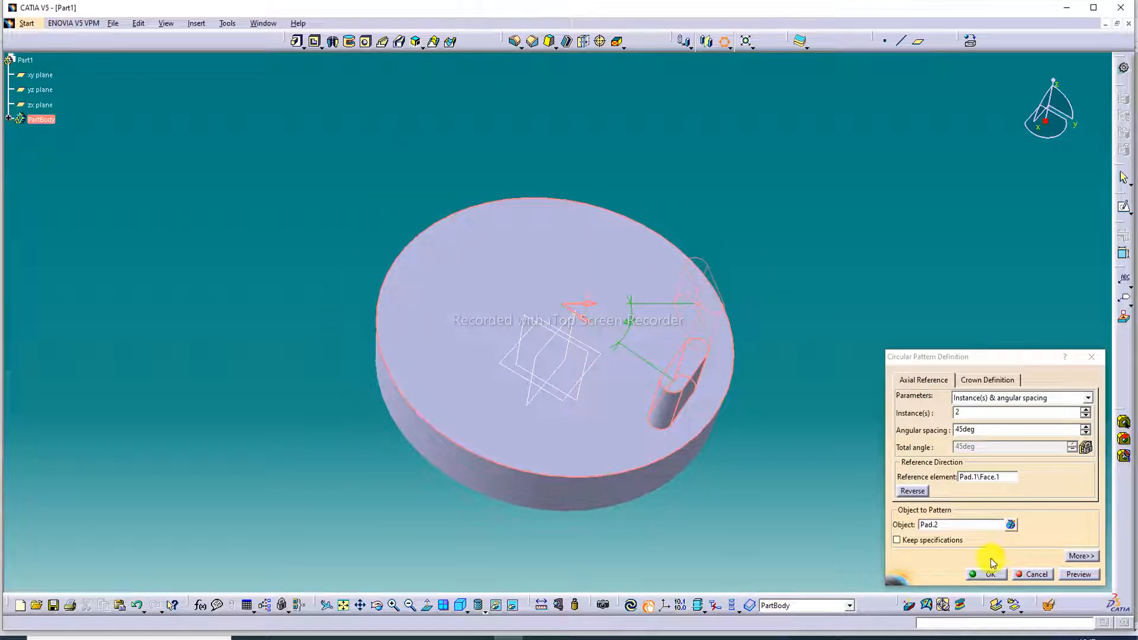
{"action": "left_click", "coordinate": [1087, 409]}
{"action": "left_click", "coordinate": [1087, 410]}
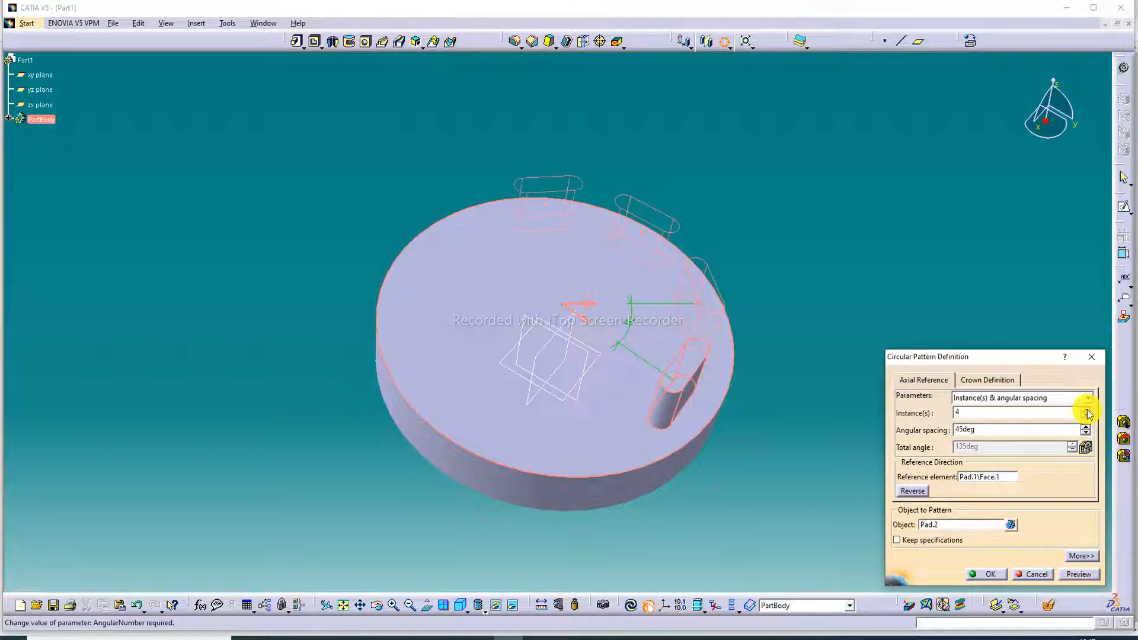
{"action": "left_click", "coordinate": [1087, 410]}
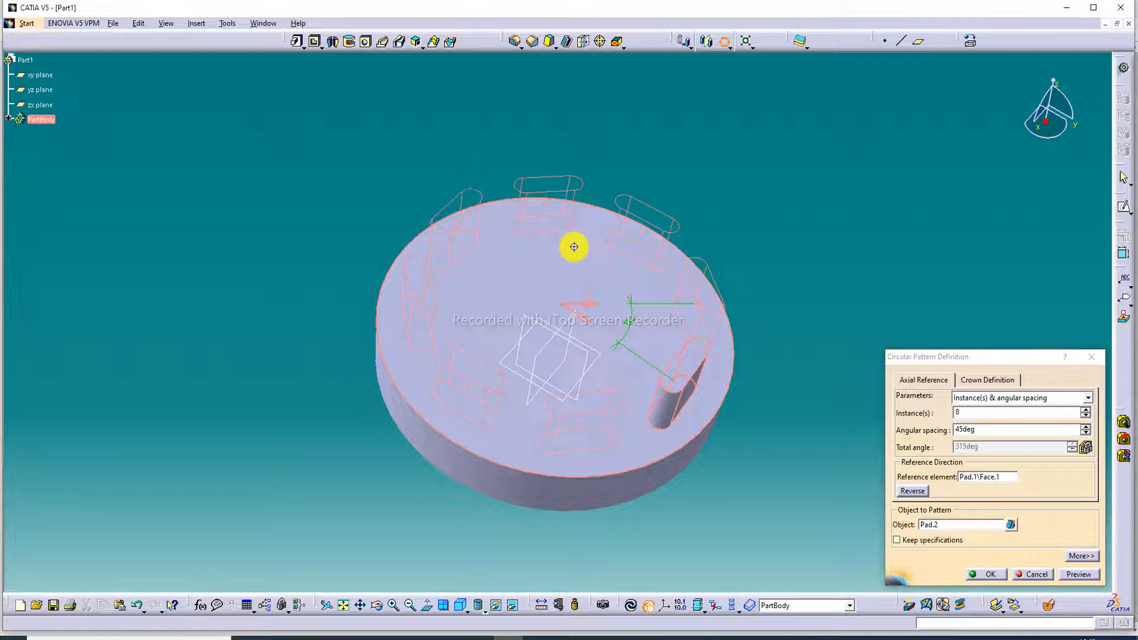
{"action": "middle_click_drag", "start_coordinate": [574, 246], "coordinate": [528, 159]}
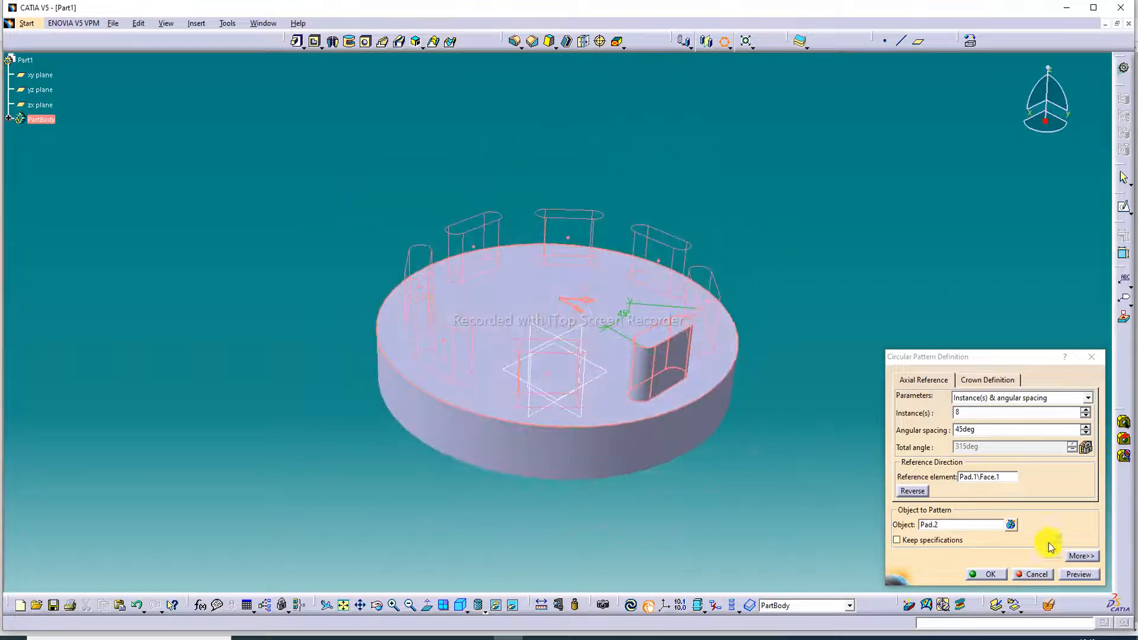
{"action": "left_click", "coordinate": [1078, 574]}
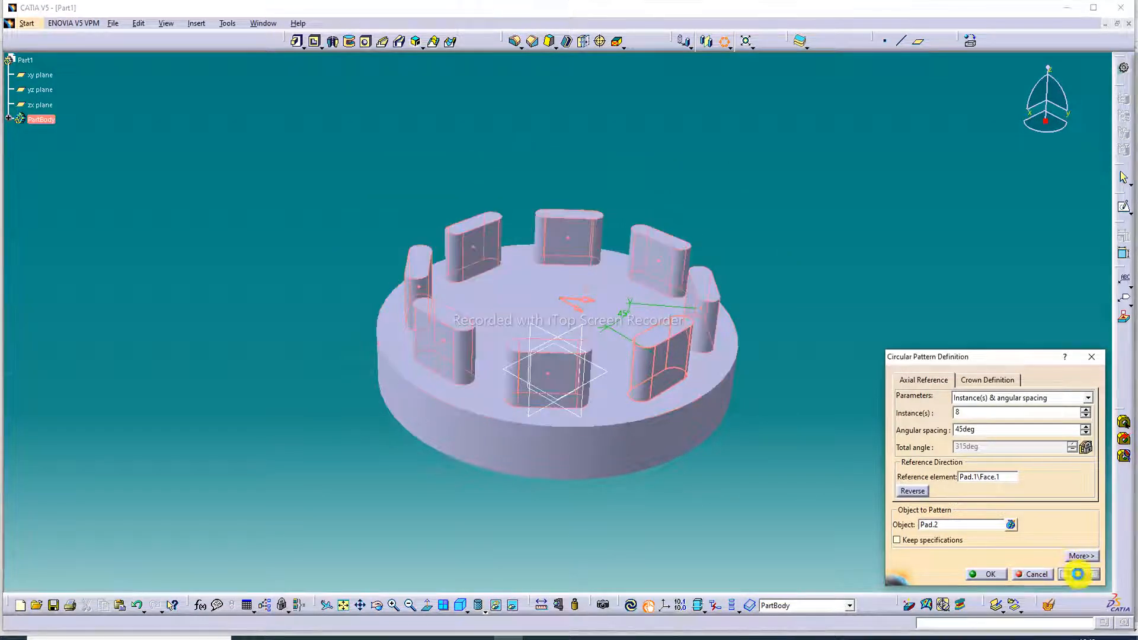
{"action": "left_click", "coordinate": [988, 576]}
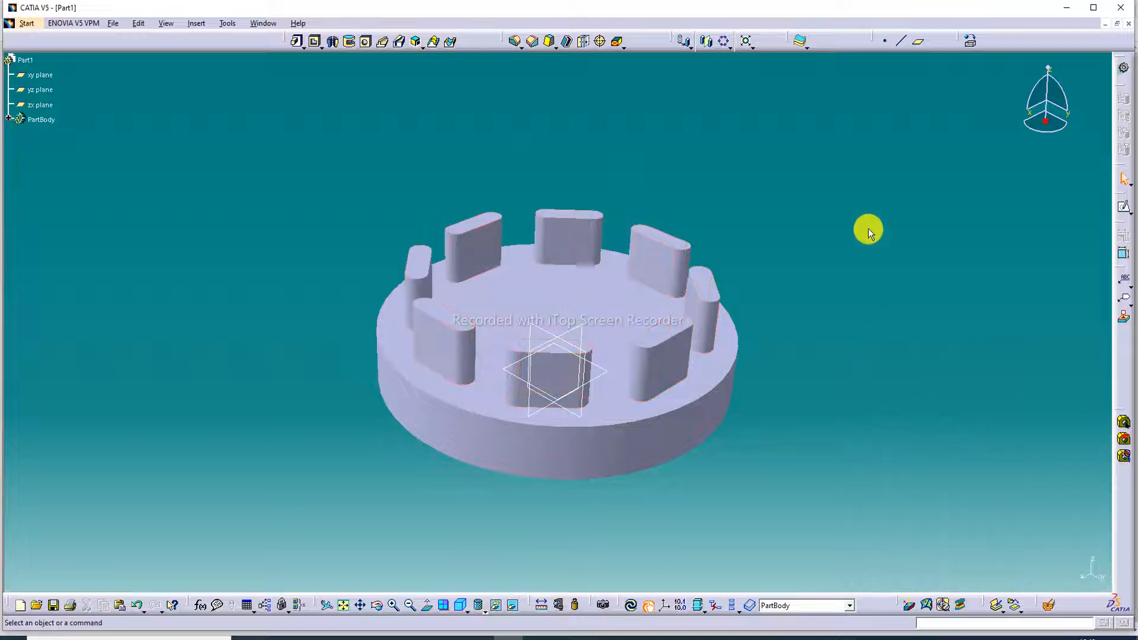
- Edit the circular pattern's crown definition to 4 circles and preview the result
{"action": "middle_click_drag", "start_coordinate": [832, 221], "coordinate": [796, 265]}
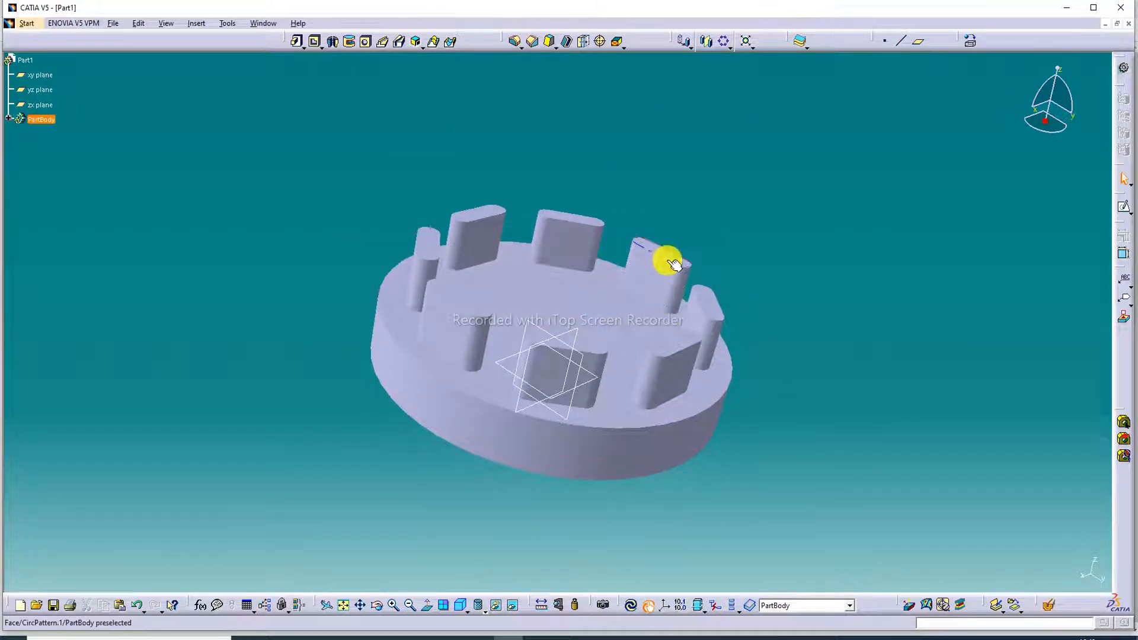
{"action": "double_click", "coordinate": [710, 299]}
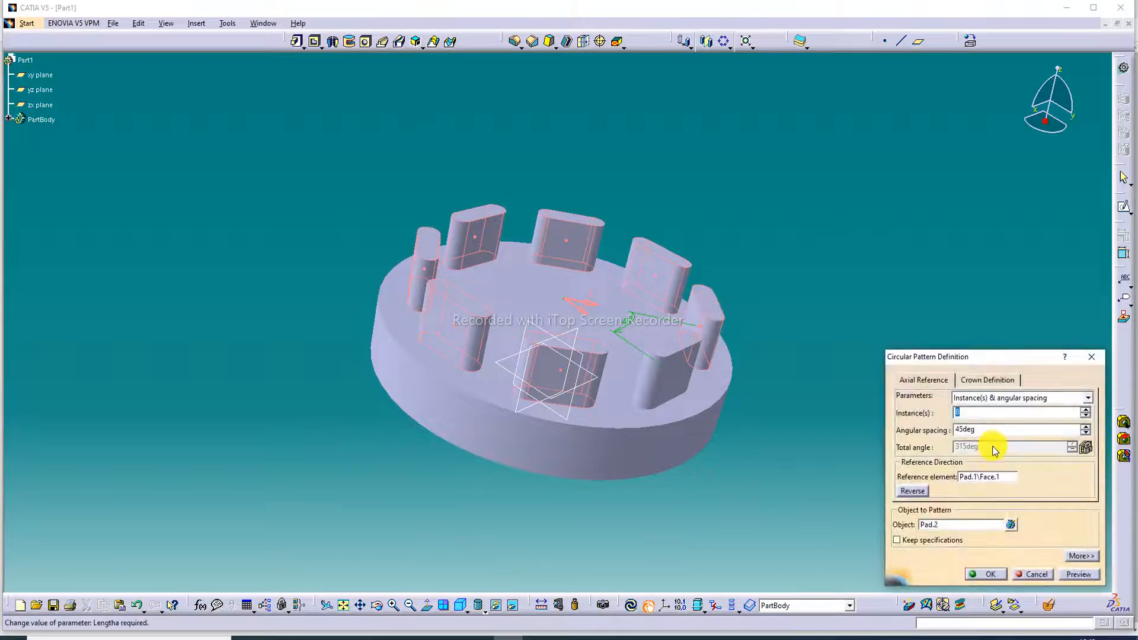
{"action": "left_click", "coordinate": [990, 380]}
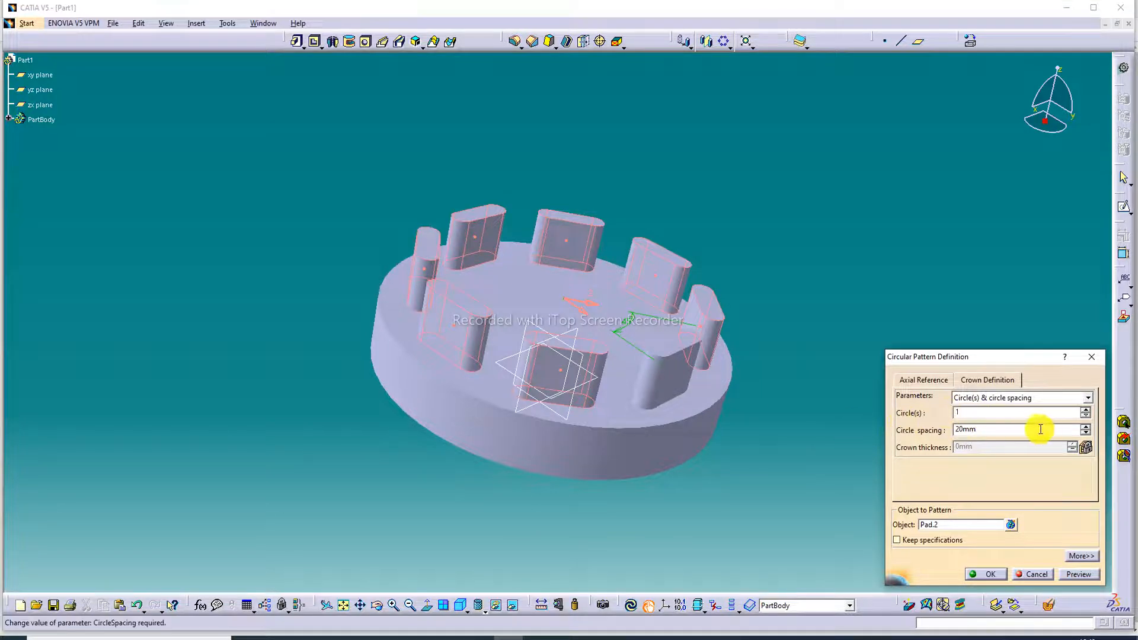
{"action": "left_click", "coordinate": [1087, 411]}
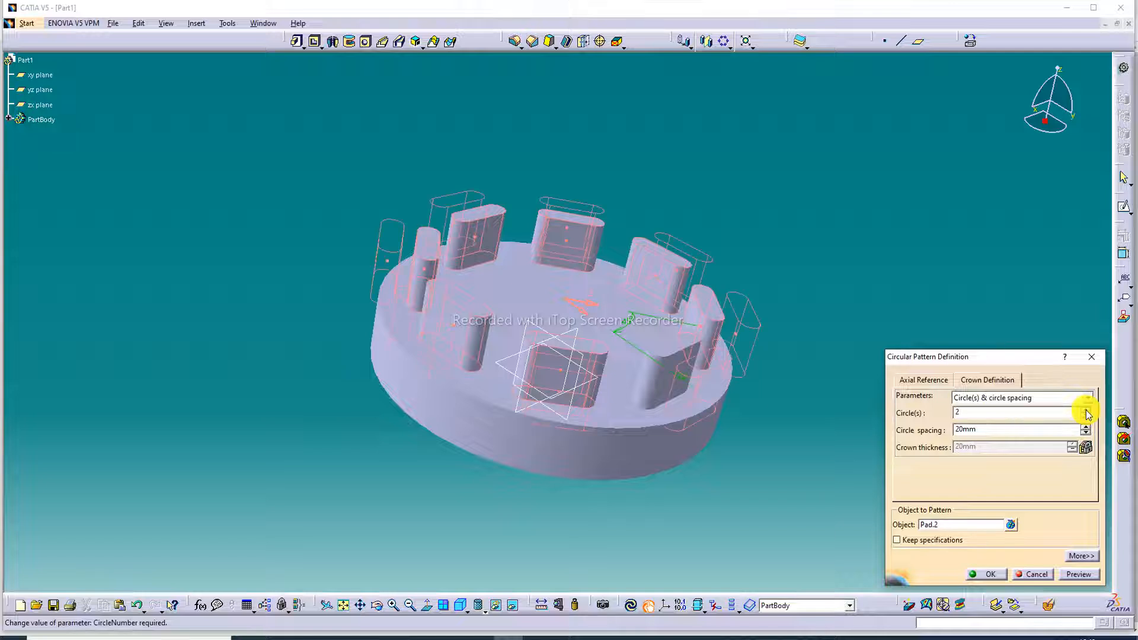
{"action": "left_click", "coordinate": [1086, 411]}
{"action": "left_click", "coordinate": [1087, 411]}
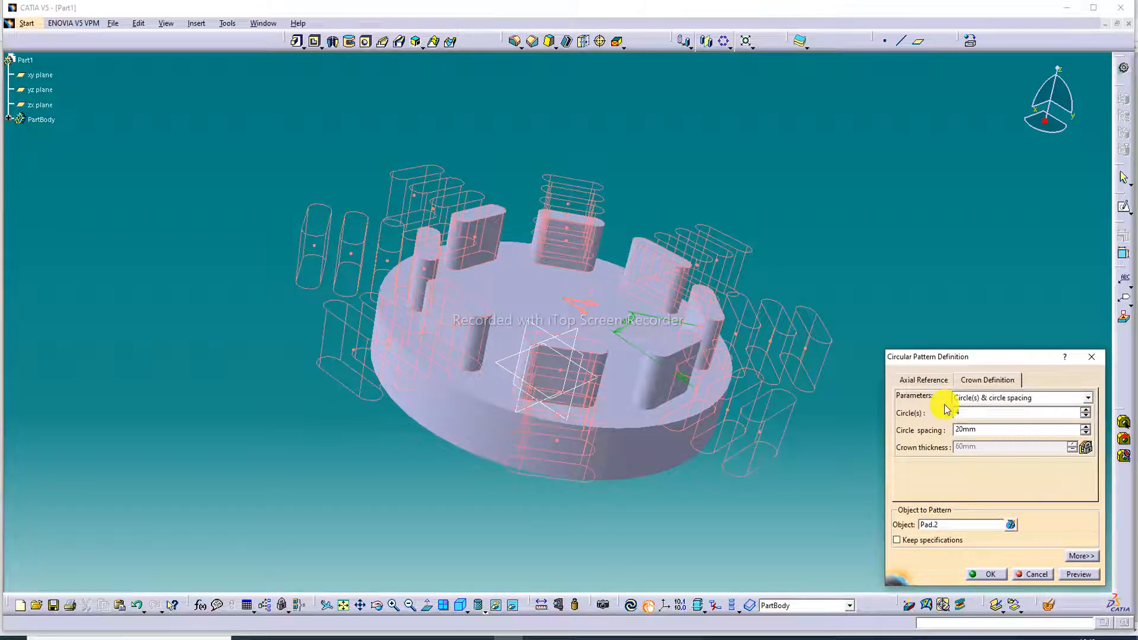
{"action": "left_click", "coordinate": [1076, 574]}
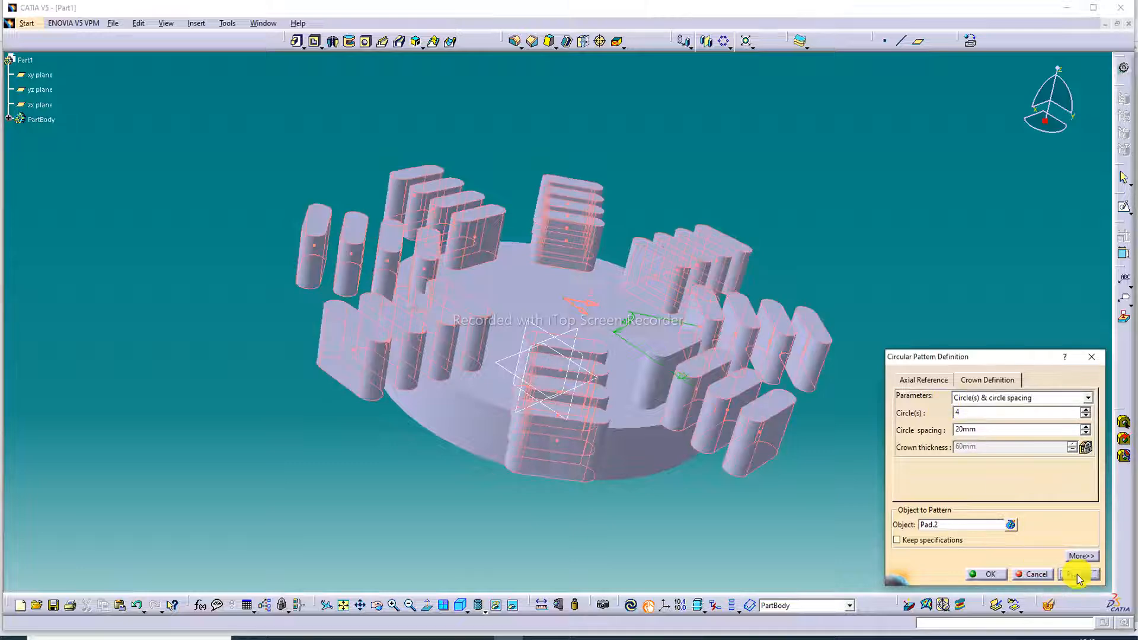
- Create the circular pattern with its 4-circle crown and inspect it from different angles
{"action": "left_click", "coordinate": [991, 575]}
{"action": "middle_click_drag", "start_coordinate": [892, 193], "coordinate": [664, 269]}
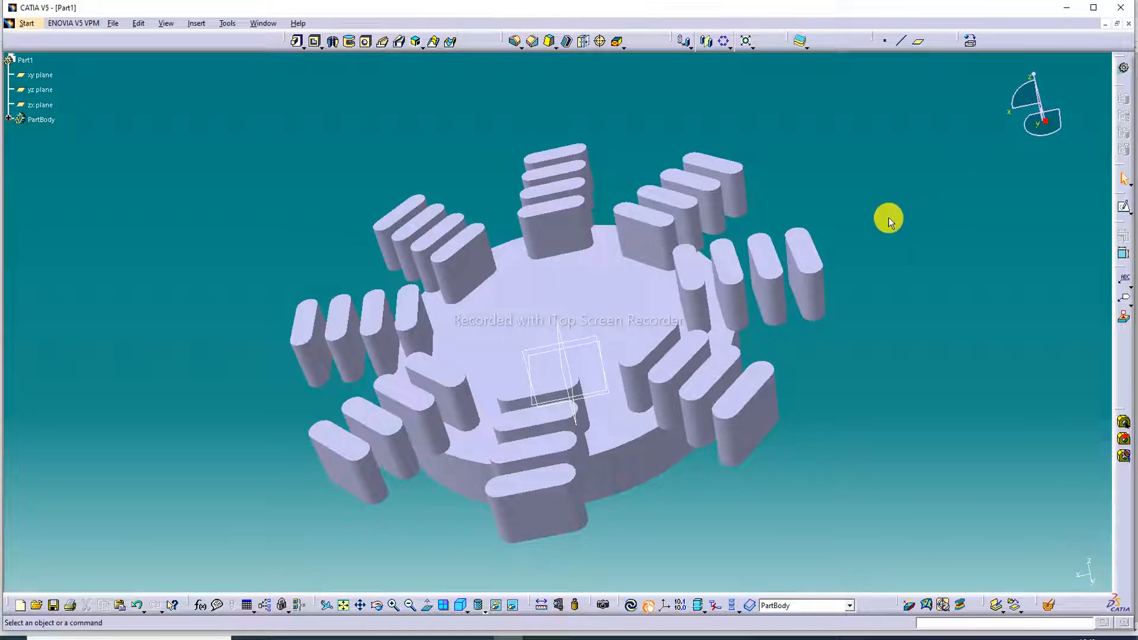
{"action": "middle_click_drag", "start_coordinate": [888, 219], "coordinate": [831, 129]}
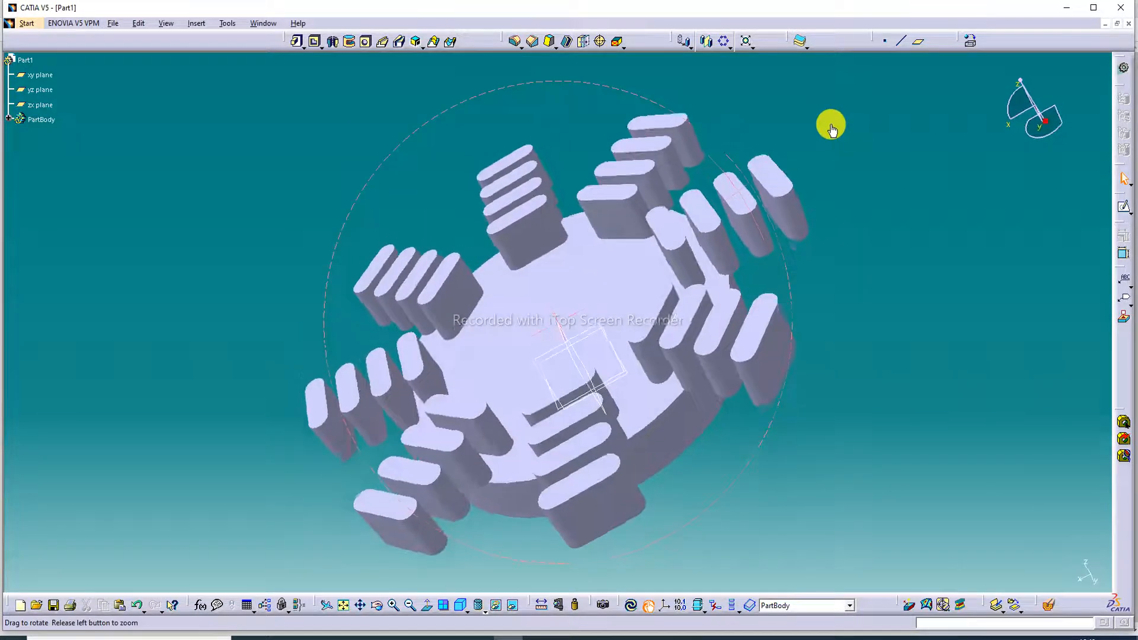
- Edit the circular pattern's crown definition to 6 circles, keeping the Circle(s) & circle spacing mode, and confirm after previewing
{"action": "double_click", "coordinate": [770, 183]}
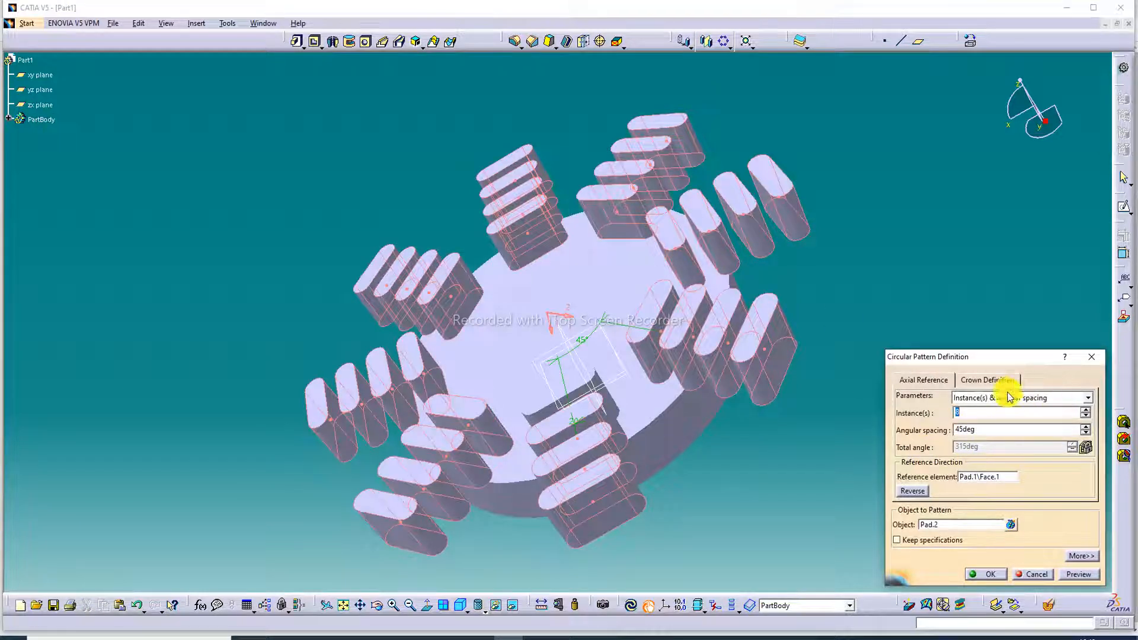
{"action": "left_click", "coordinate": [994, 382]}
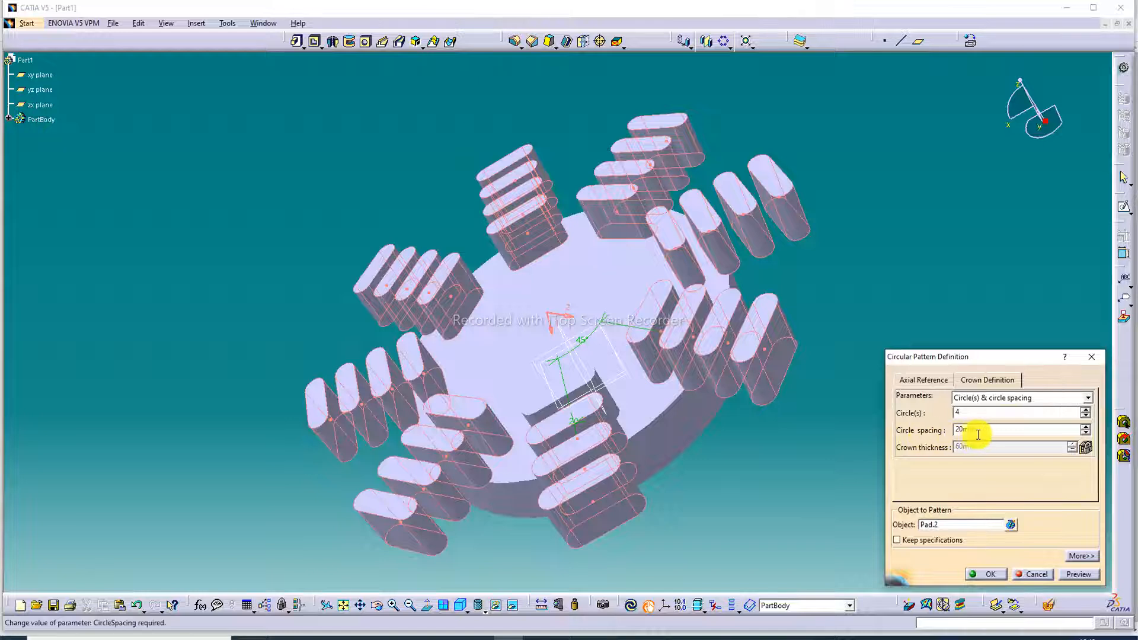
{"action": "left_click", "coordinate": [1090, 399]}
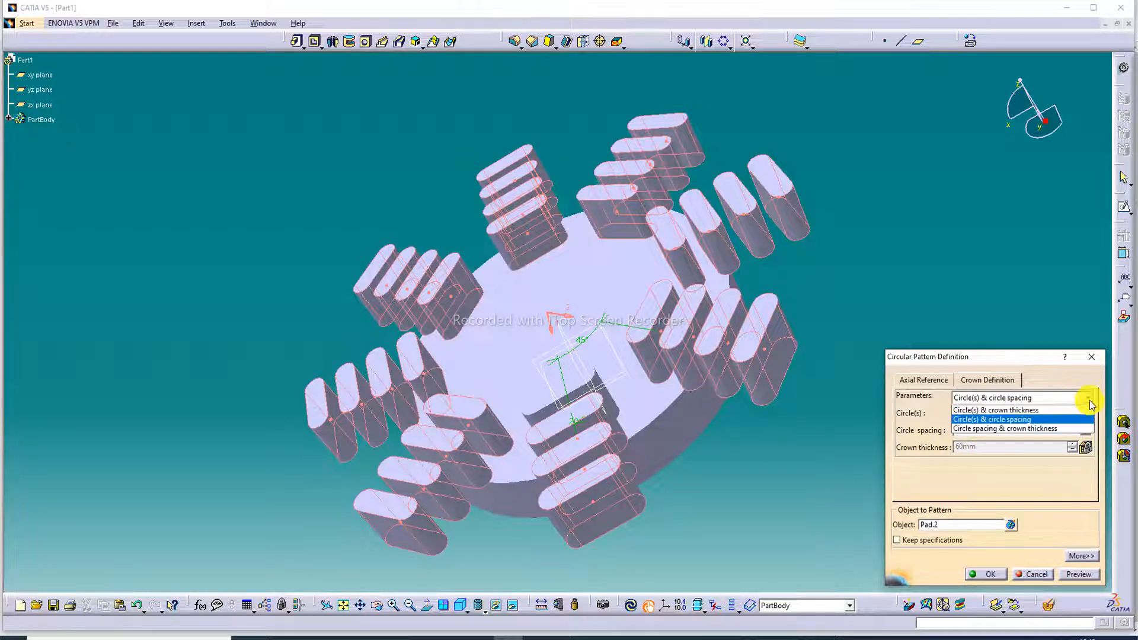
{"action": "left_click", "coordinate": [1089, 401]}
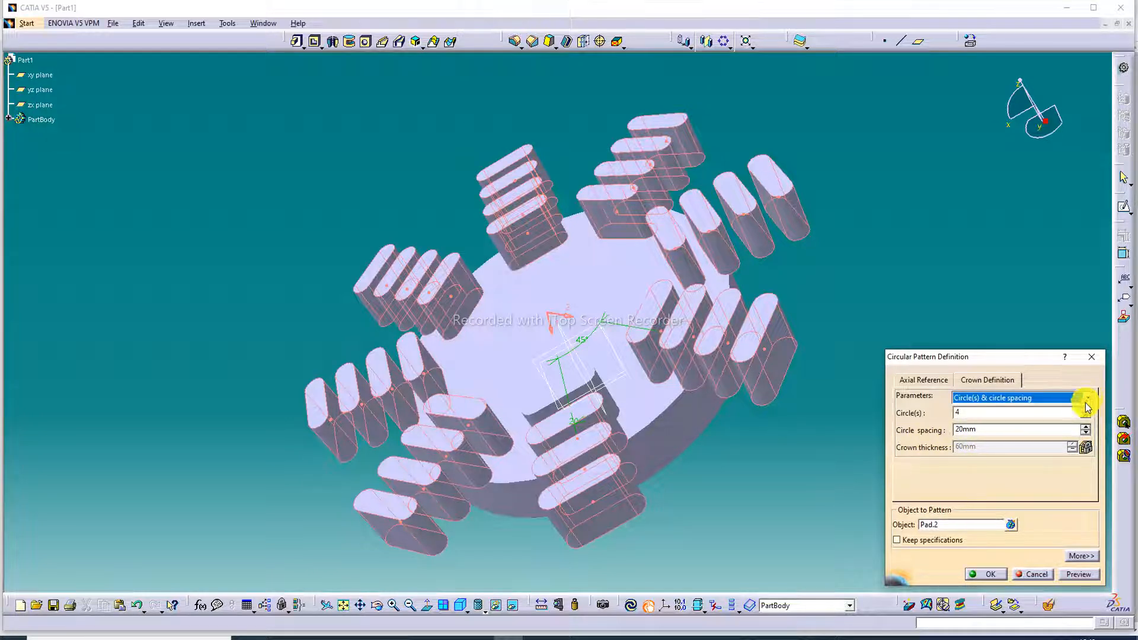
{"action": "left_click", "coordinate": [1089, 409]}
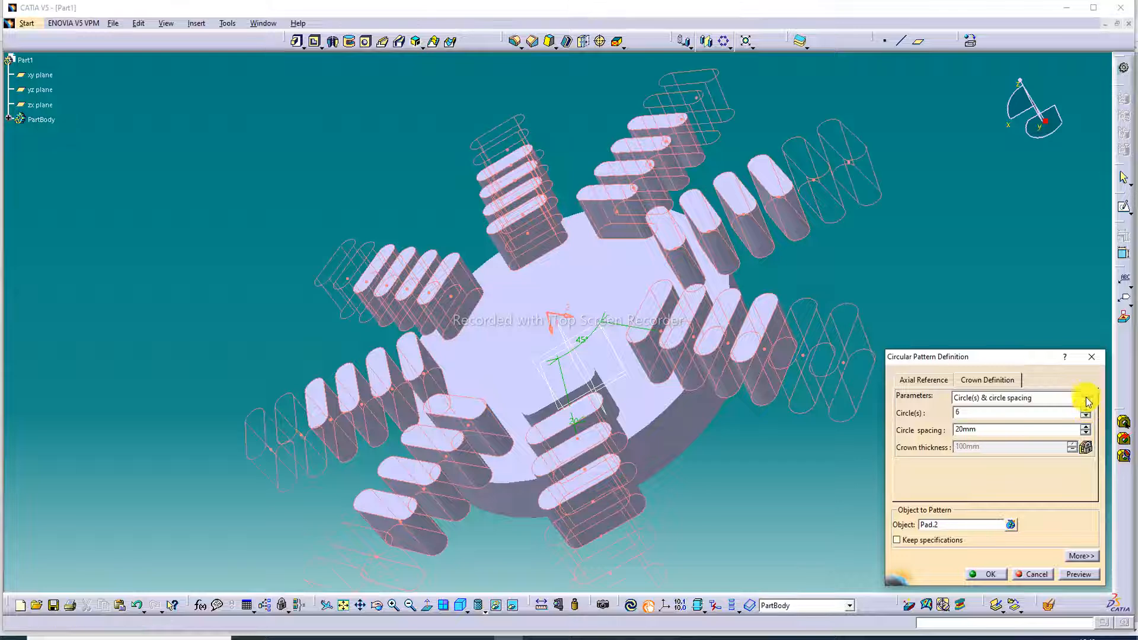
{"action": "left_click", "coordinate": [1090, 399]}
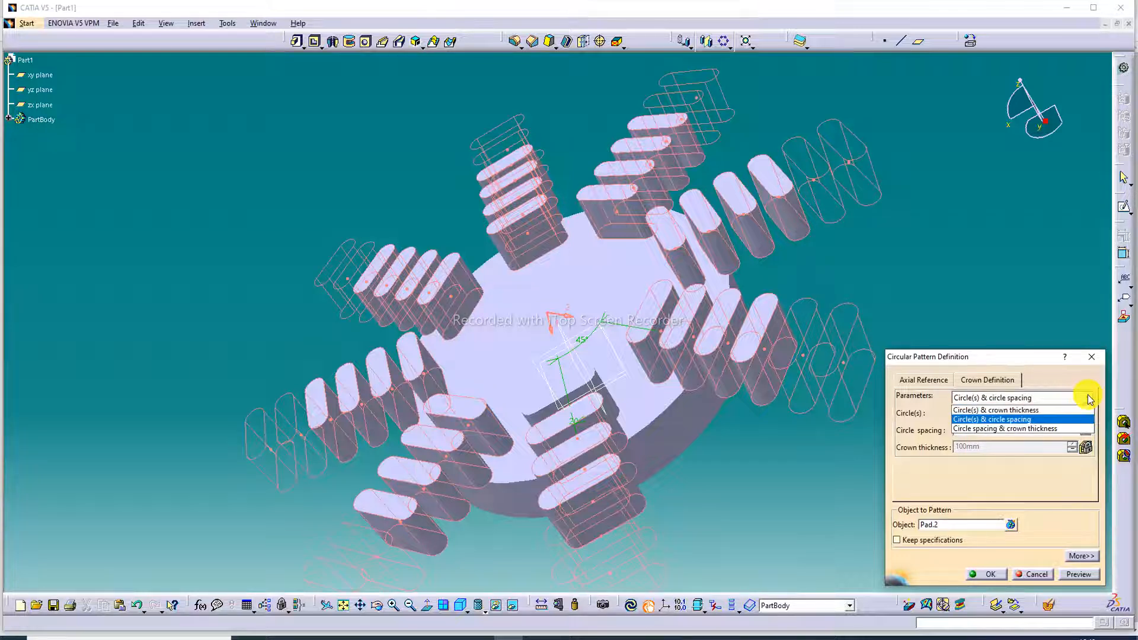
{"action": "left_click", "coordinate": [1090, 399]}
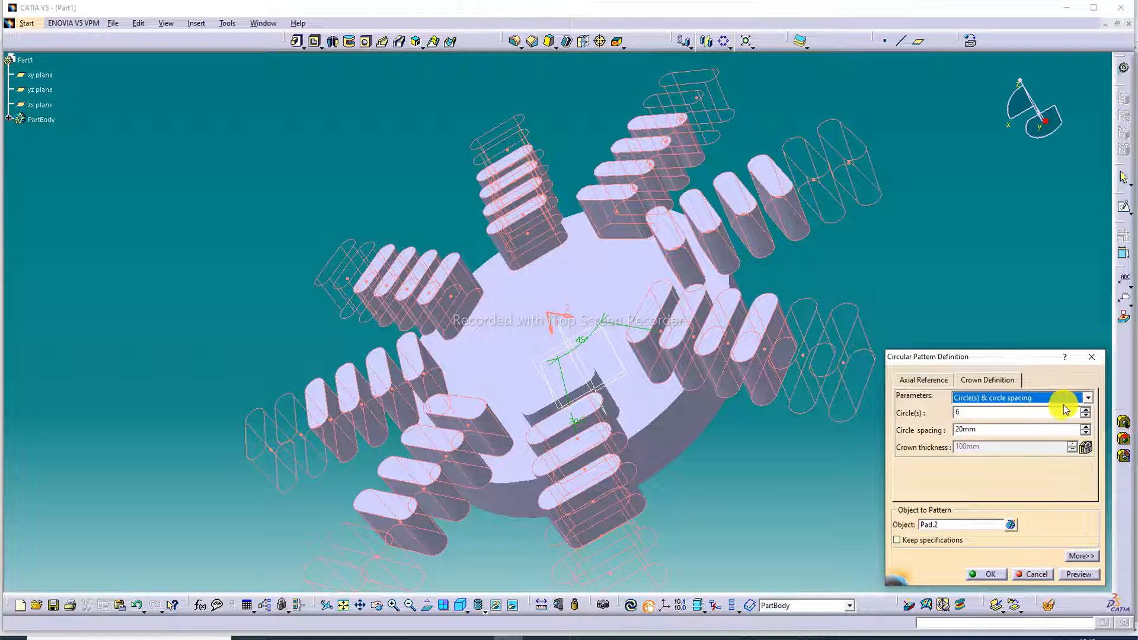
{"action": "left_click", "coordinate": [1078, 575]}
{"action": "left_click", "coordinate": [990, 576]}
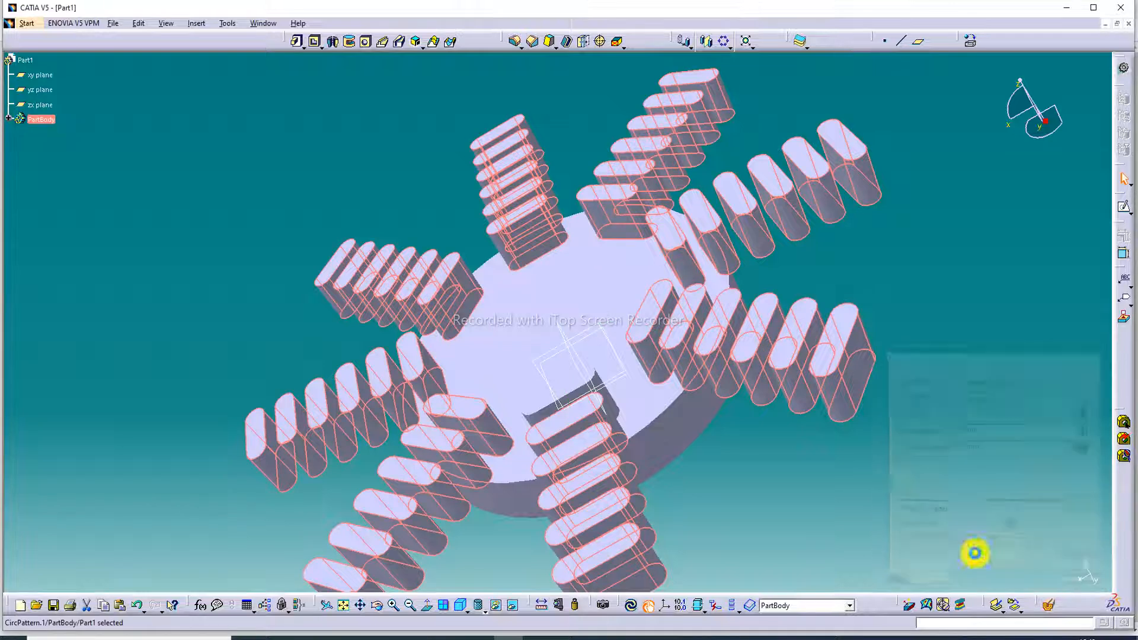
- Fit the whole part in view and examine the circular pattern from above and from the side
{"action": "left_click", "coordinate": [343, 605]}
{"action": "middle_click_drag", "start_coordinate": [705, 161], "coordinate": [716, 221]}
{"action": "left_click", "coordinate": [549, 210]}
{"action": "middle_click_drag", "start_coordinate": [527, 217], "coordinate": [749, 155]}
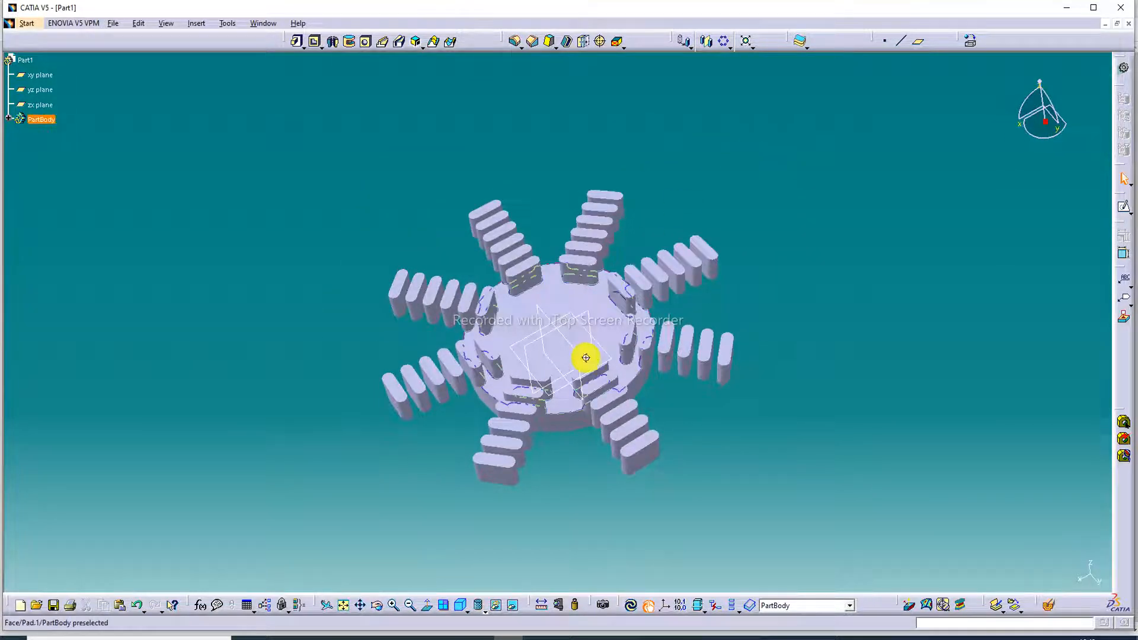
{"action": "middle_click_drag", "start_coordinate": [586, 355], "coordinate": [607, 152]}
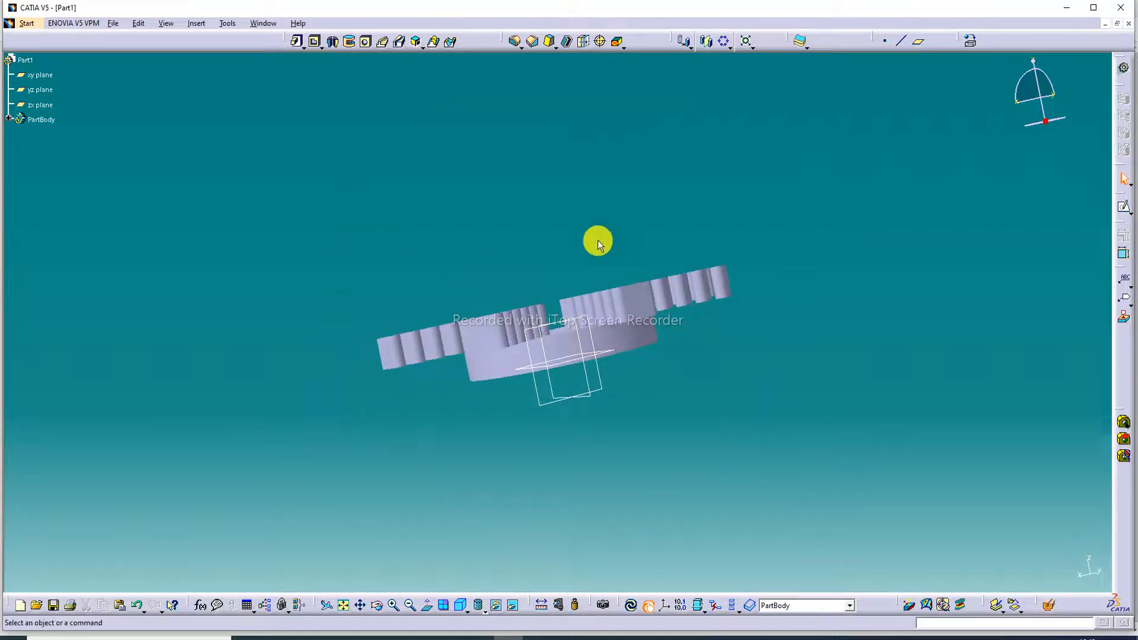
{"action": "middle_click_drag", "start_coordinate": [579, 297], "coordinate": [665, 407]}
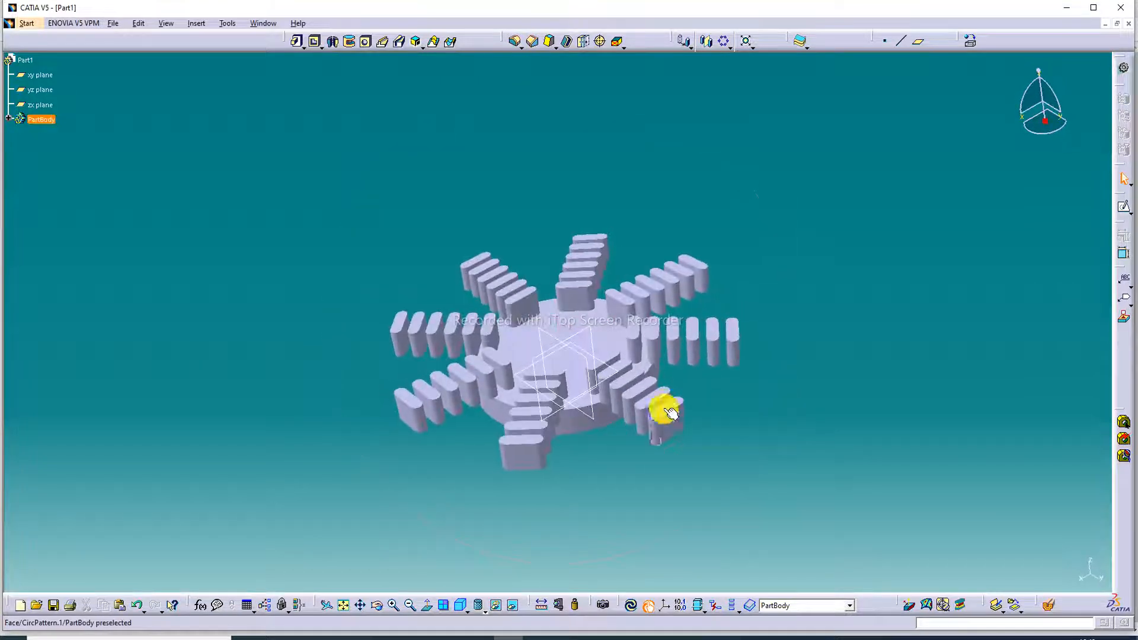
- Open the material library and apply the PVC construction material to the part body
{"action": "left_click", "coordinate": [970, 40]}
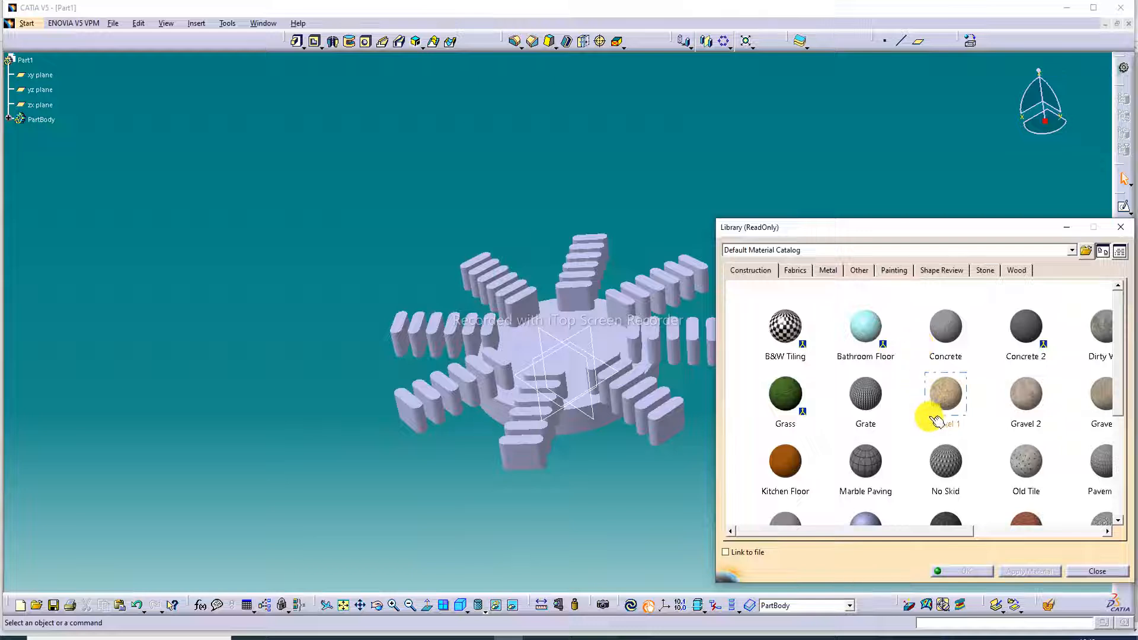
{"action": "scroll", "coordinate": [935, 420], "scroll_direction": "down", "scroll_amount": 5}
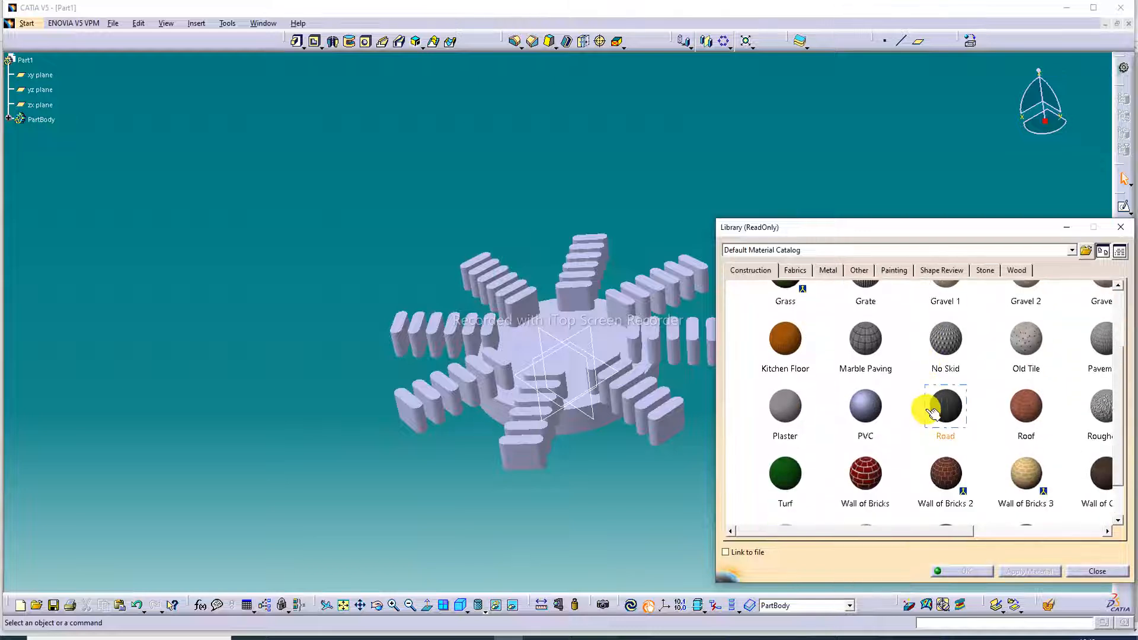
{"action": "scroll", "coordinate": [931, 412], "scroll_direction": "up", "scroll_amount": 2}
{"action": "scroll", "coordinate": [961, 323], "scroll_direction": "down", "scroll_amount": 6}
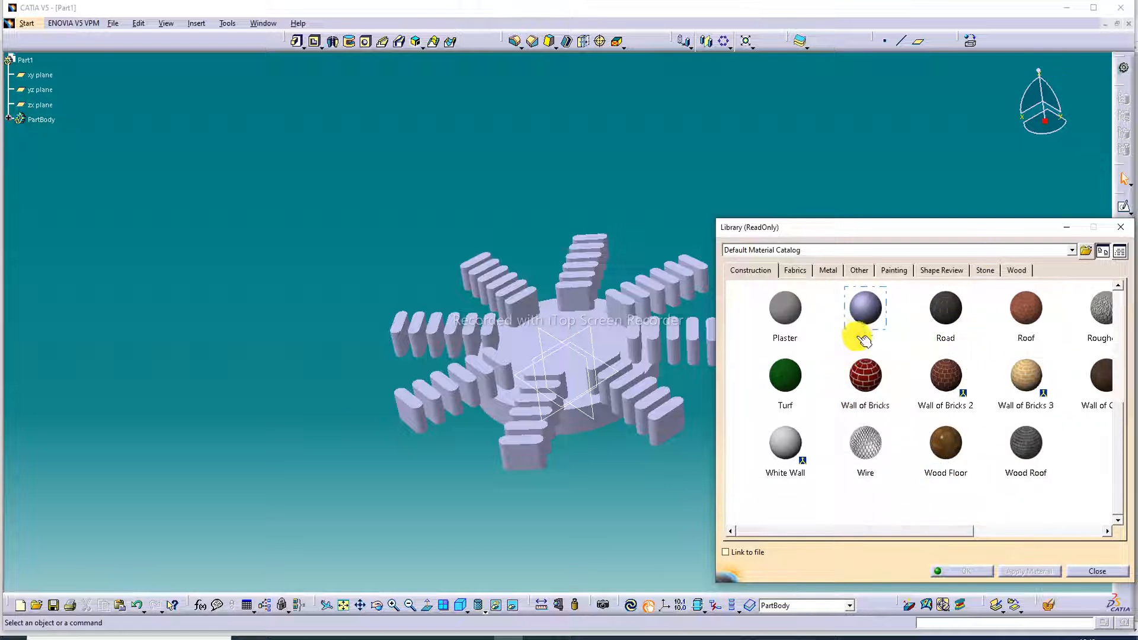
{"action": "left_click_drag", "start_coordinate": [637, 352], "coordinate": [638, 352]}
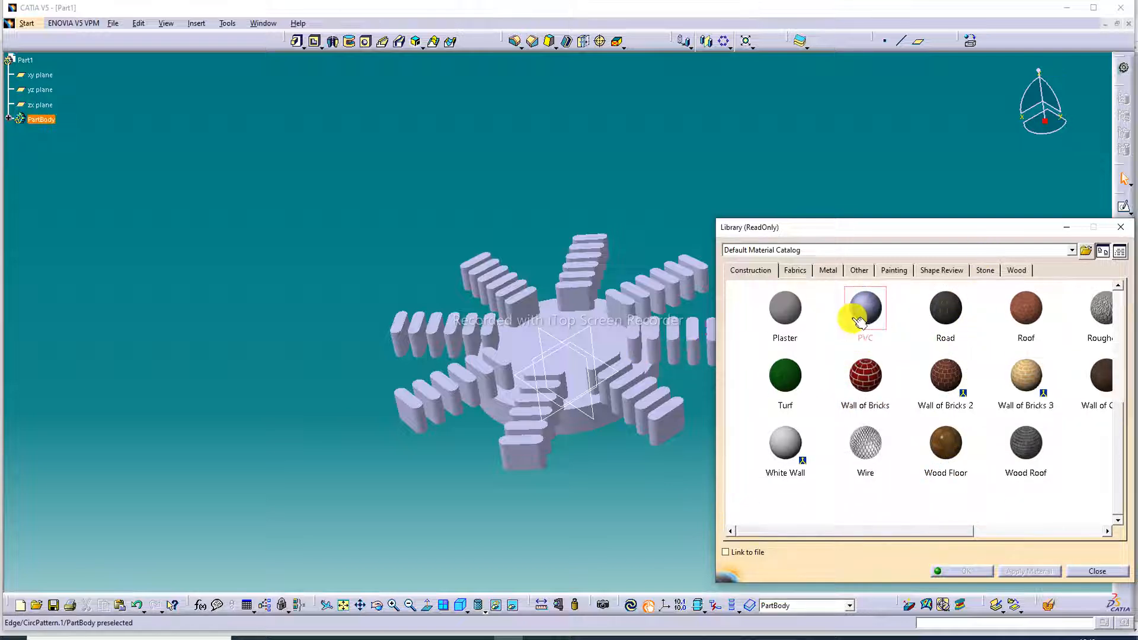
{"action": "left_click", "coordinate": [640, 339]}
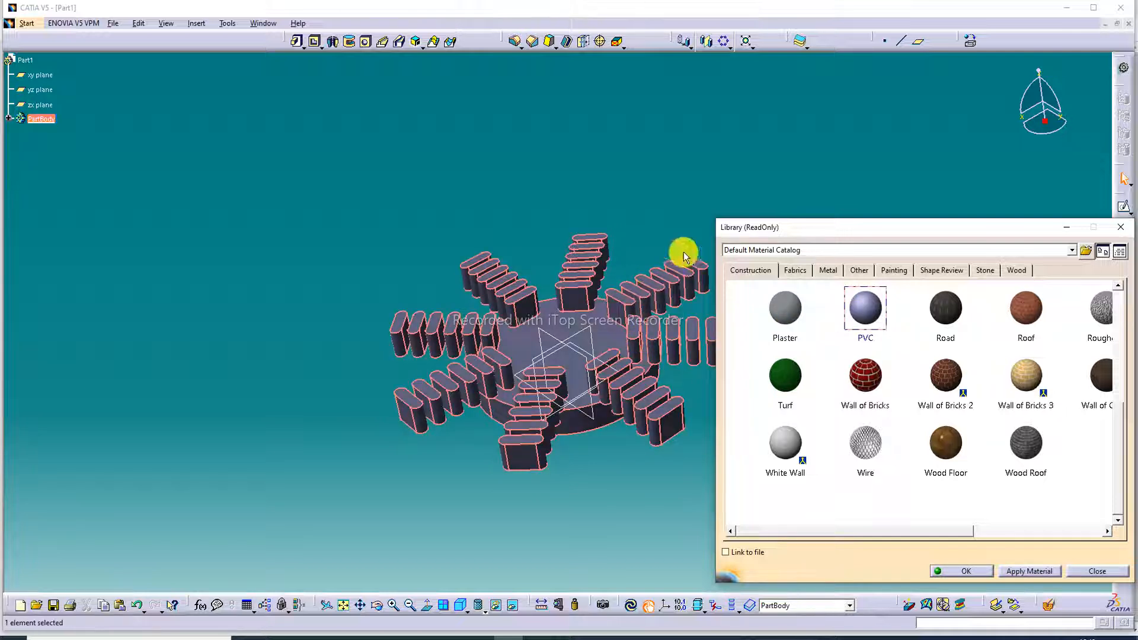
- Apply the Gravel 1 construction material to the part
{"action": "left_click", "coordinate": [542, 223]}
{"action": "middle_click_drag", "start_coordinate": [569, 297], "coordinate": [415, 215]}
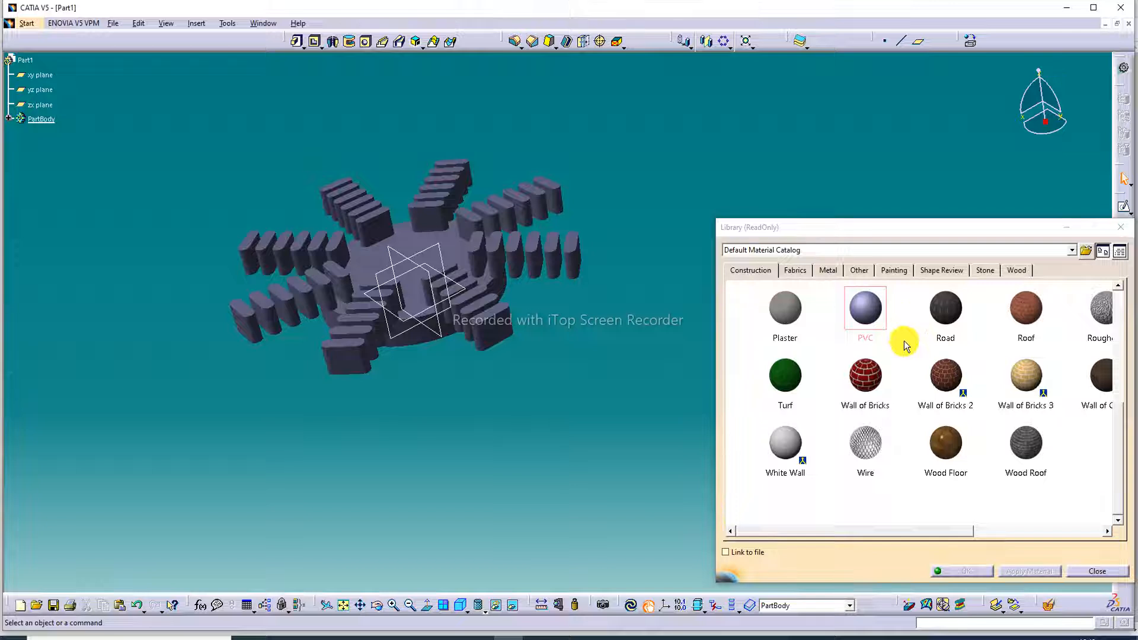
{"action": "scroll", "coordinate": [905, 341], "scroll_direction": "up", "scroll_amount": 3}
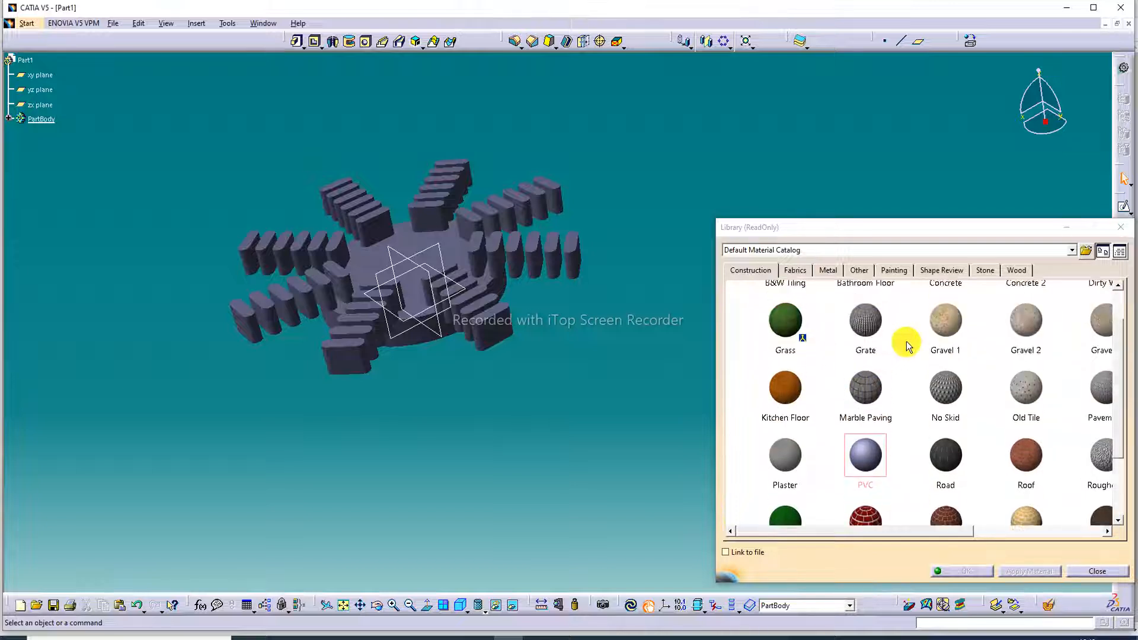
{"action": "left_click_drag", "start_coordinate": [948, 323], "coordinate": [447, 292]}
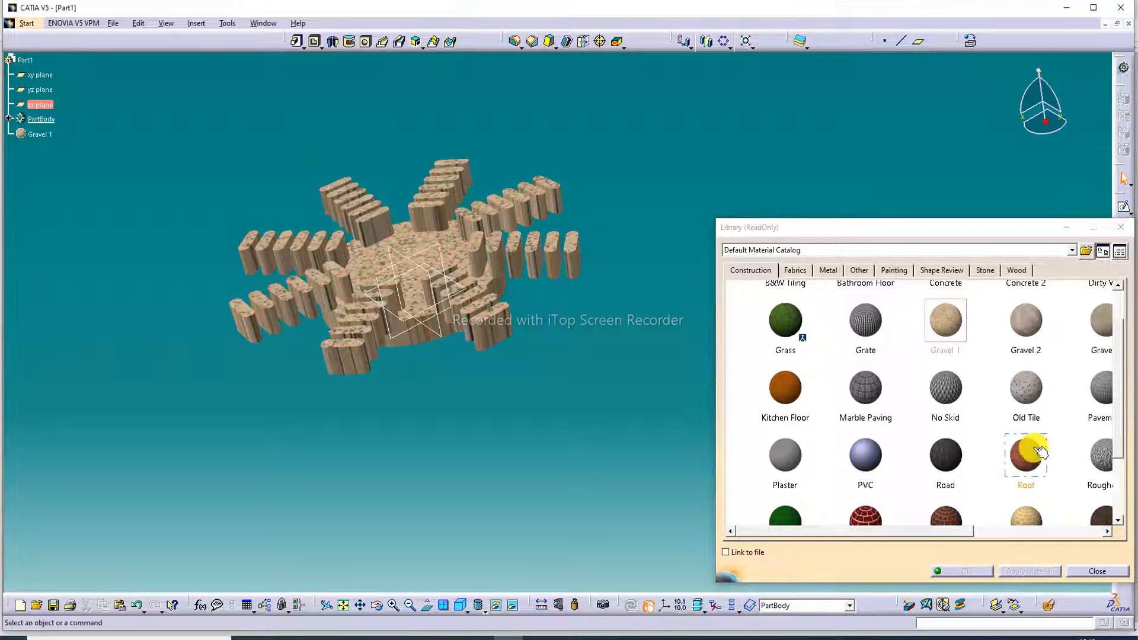
- Browse the construction and stone materials, then apply the Kitchen Floor construction material to the part
{"action": "scroll", "coordinate": [1040, 452], "scroll_direction": "down", "scroll_amount": 1}
{"action": "scroll", "coordinate": [1047, 347], "scroll_direction": "down", "scroll_amount": 1}
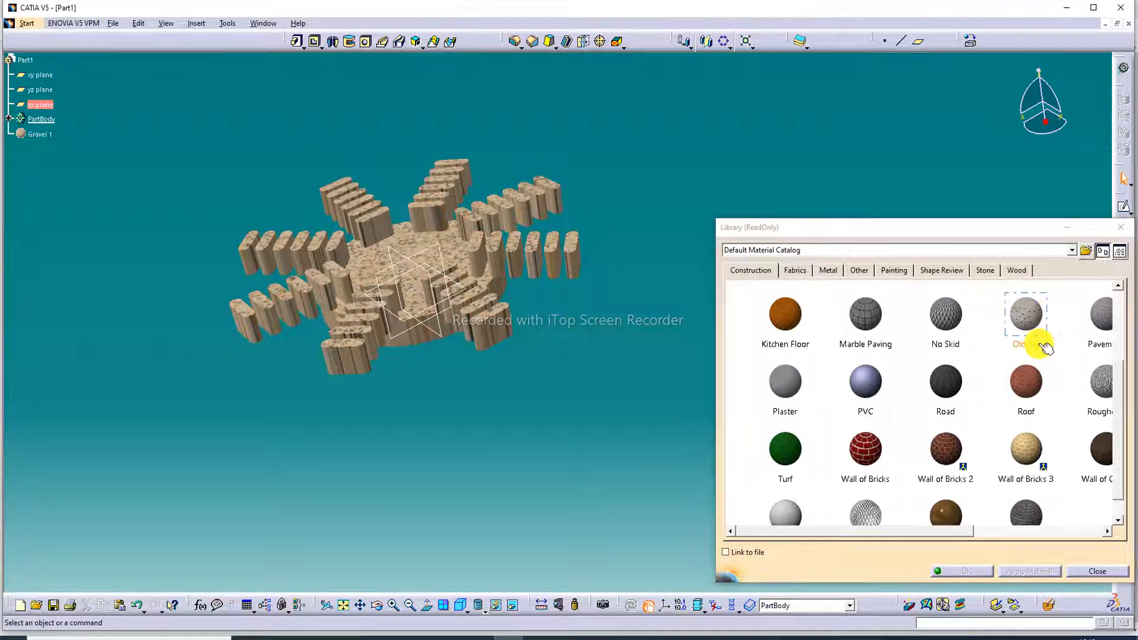
{"action": "left_click", "coordinate": [982, 271]}
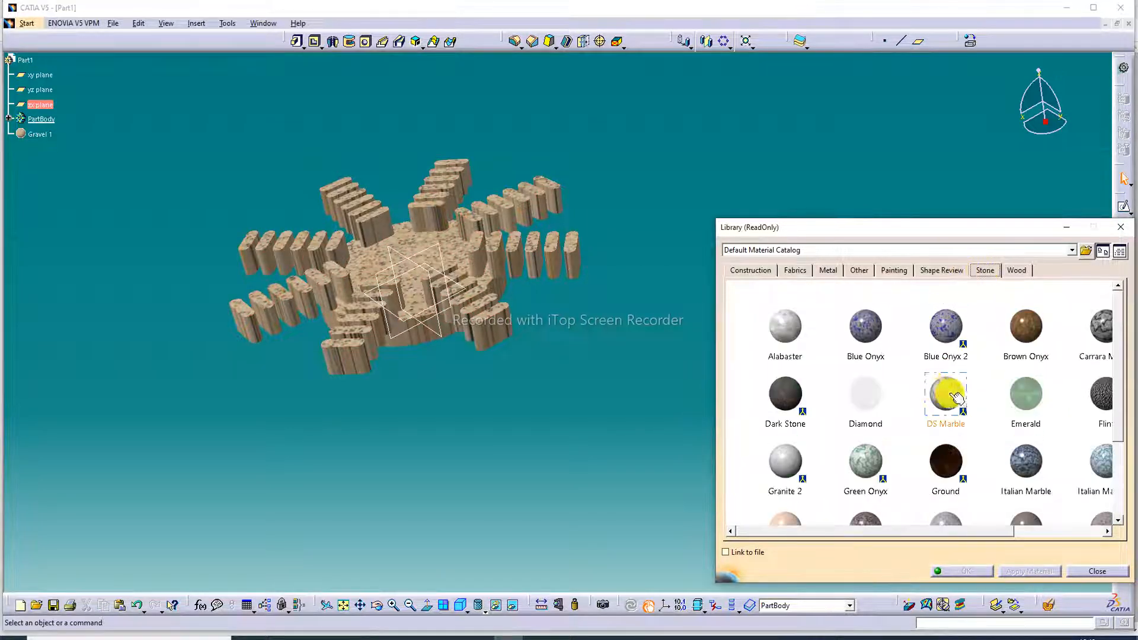
{"action": "scroll", "coordinate": [960, 366], "scroll_direction": "down", "scroll_amount": 1}
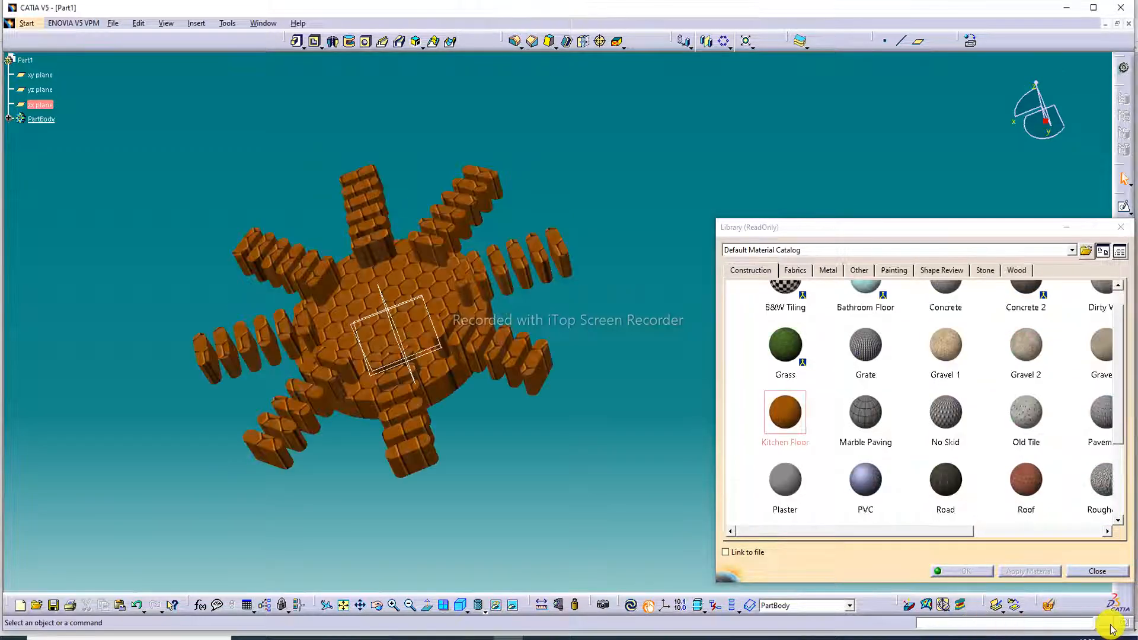
{"action": "left_click", "coordinate": [1110, 624]}
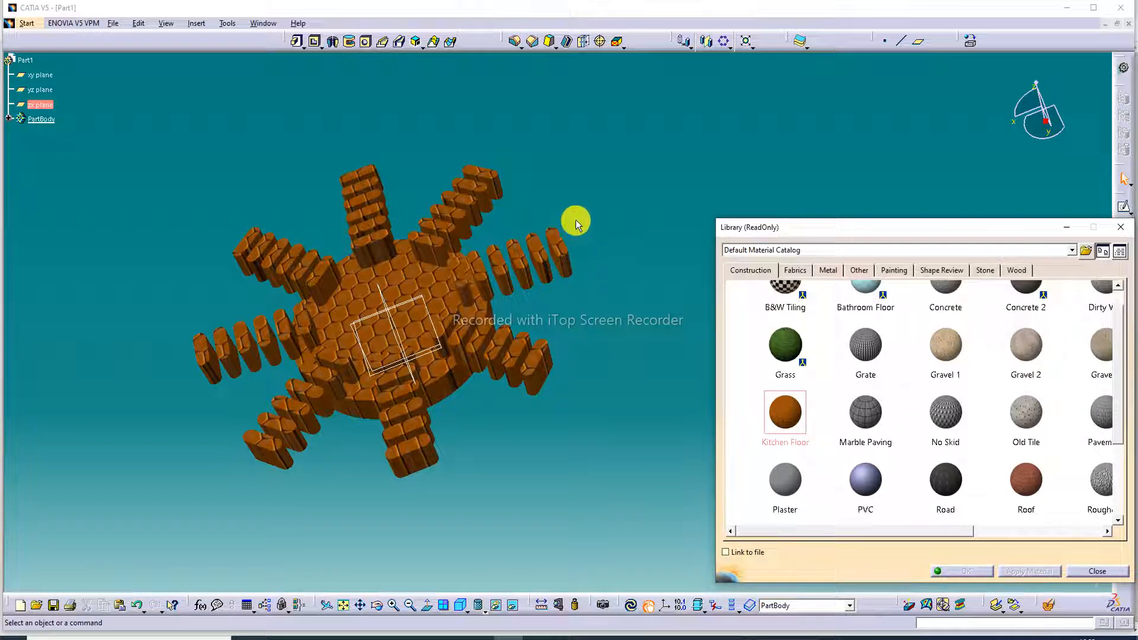
{"action": "middle_click_drag", "start_coordinate": [433, 281], "coordinate": [475, 310]}
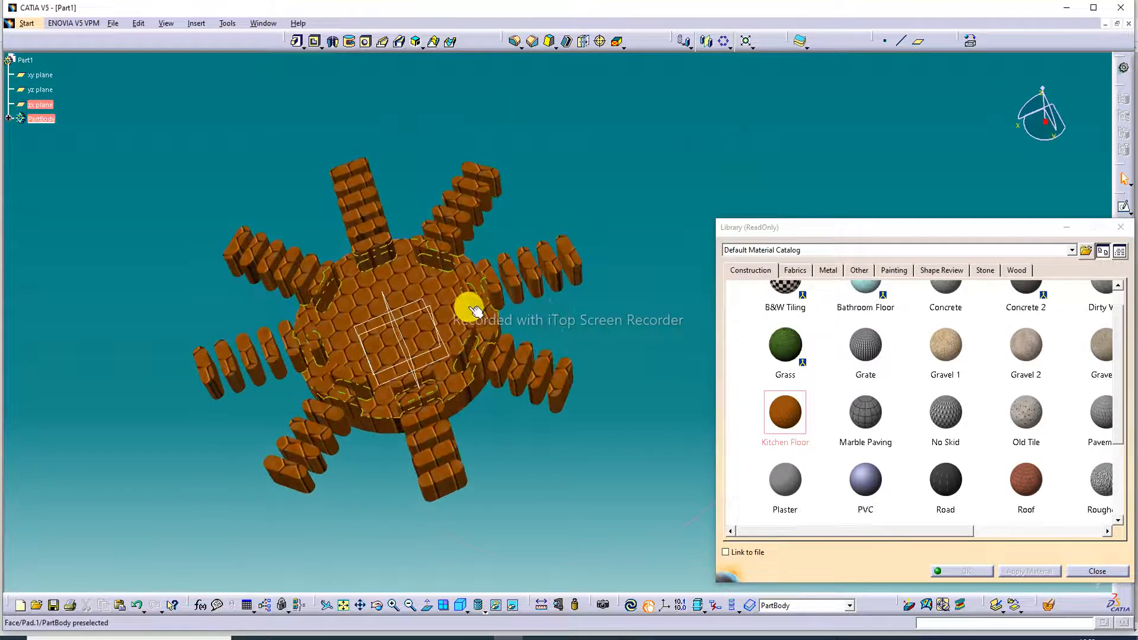
- Apply the Grate construction material to the part
{"action": "left_click", "coordinate": [344, 605]}
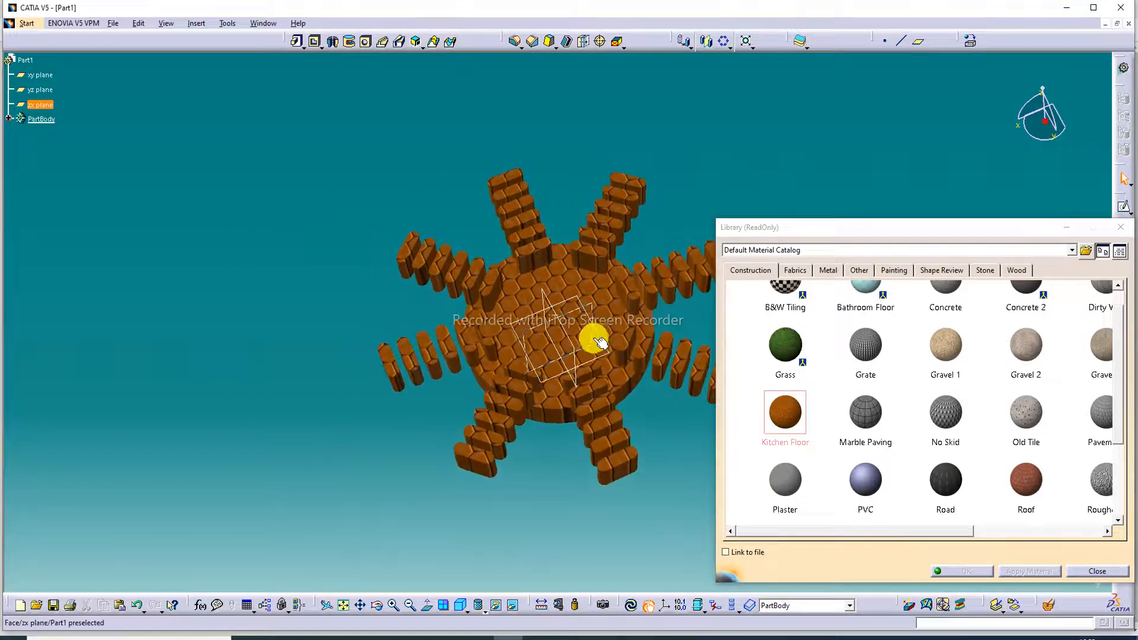
{"action": "middle_click_drag", "start_coordinate": [595, 340], "coordinate": [487, 300]}
{"action": "scroll", "coordinate": [940, 354], "scroll_direction": "up", "scroll_amount": 2}
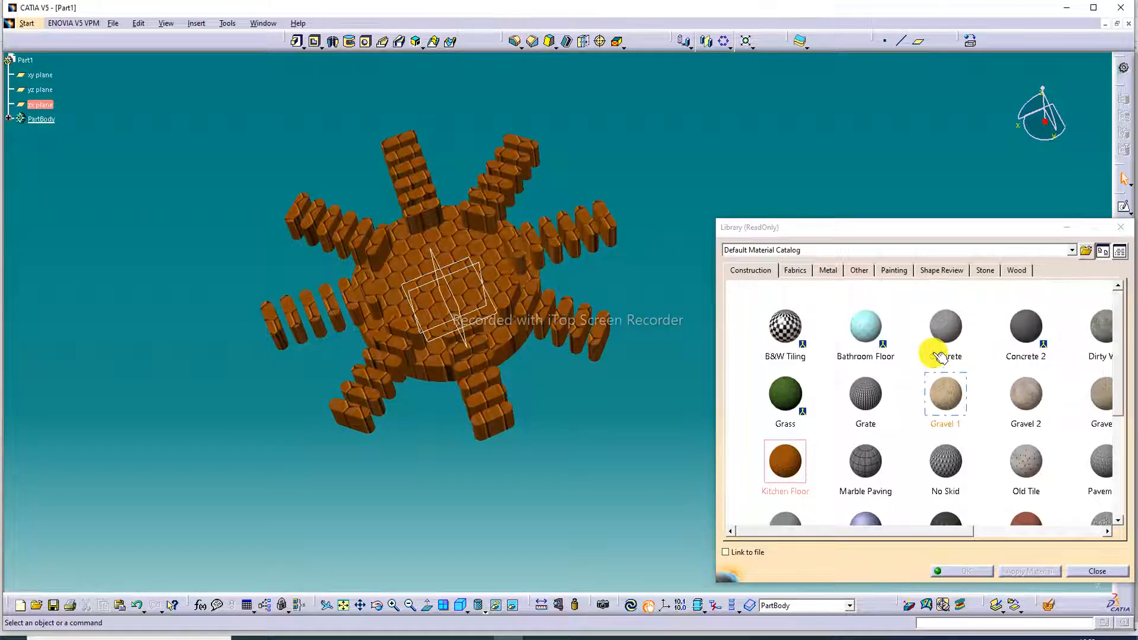
{"action": "left_click_drag", "start_coordinate": [864, 386], "coordinate": [498, 313]}
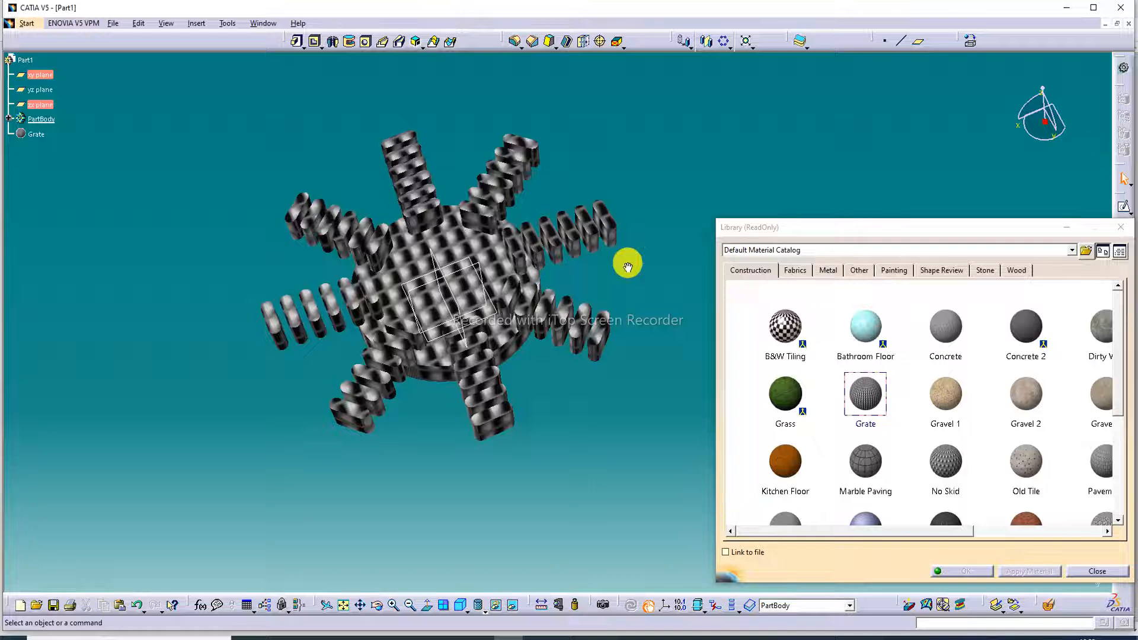
{"action": "middle_click_drag", "start_coordinate": [627, 267], "coordinate": [584, 304]}
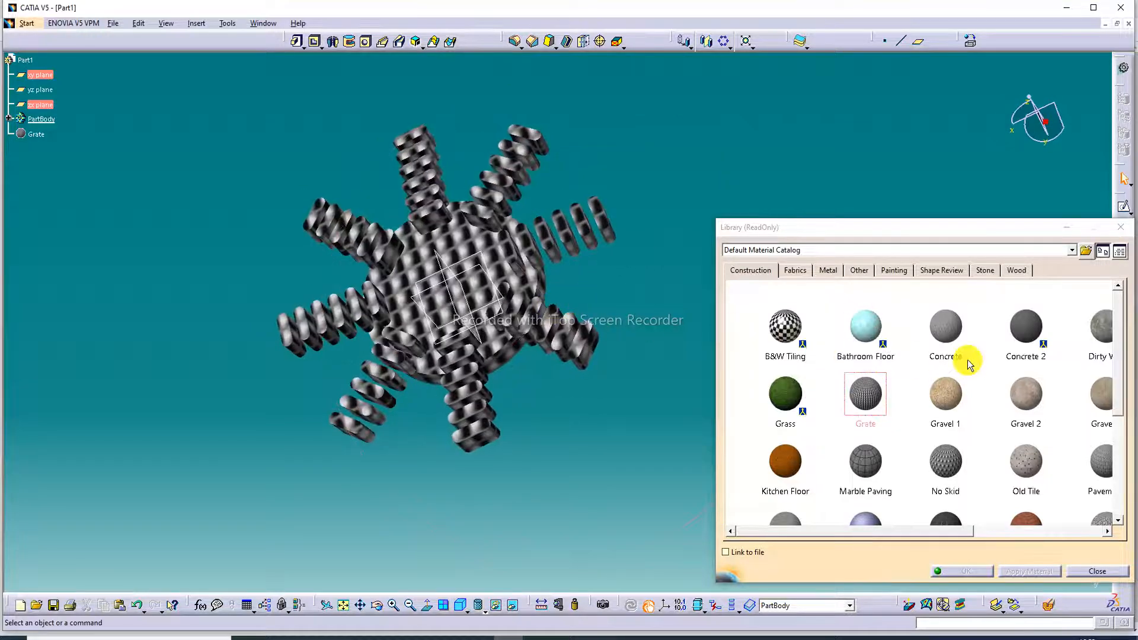
- Show the stone materials in the default material catalog
{"action": "scroll", "coordinate": [1055, 394], "scroll_direction": "down", "scroll_amount": 1}
{"action": "left_click", "coordinate": [1032, 323]}
{"action": "left_click", "coordinate": [986, 272]}
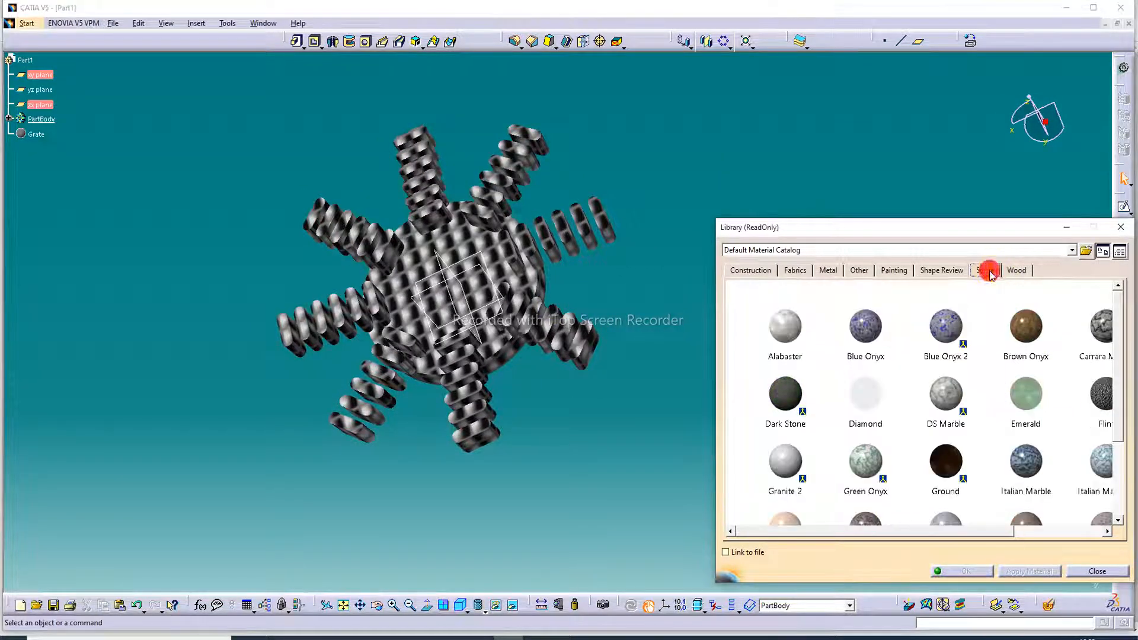
- Try to apply the Marble 2 stone material to the part
{"action": "left_click", "coordinate": [947, 434]}
{"action": "scroll", "coordinate": [966, 430], "scroll_direction": "down", "scroll_amount": 1}
{"action": "left_click", "coordinate": [877, 503]}
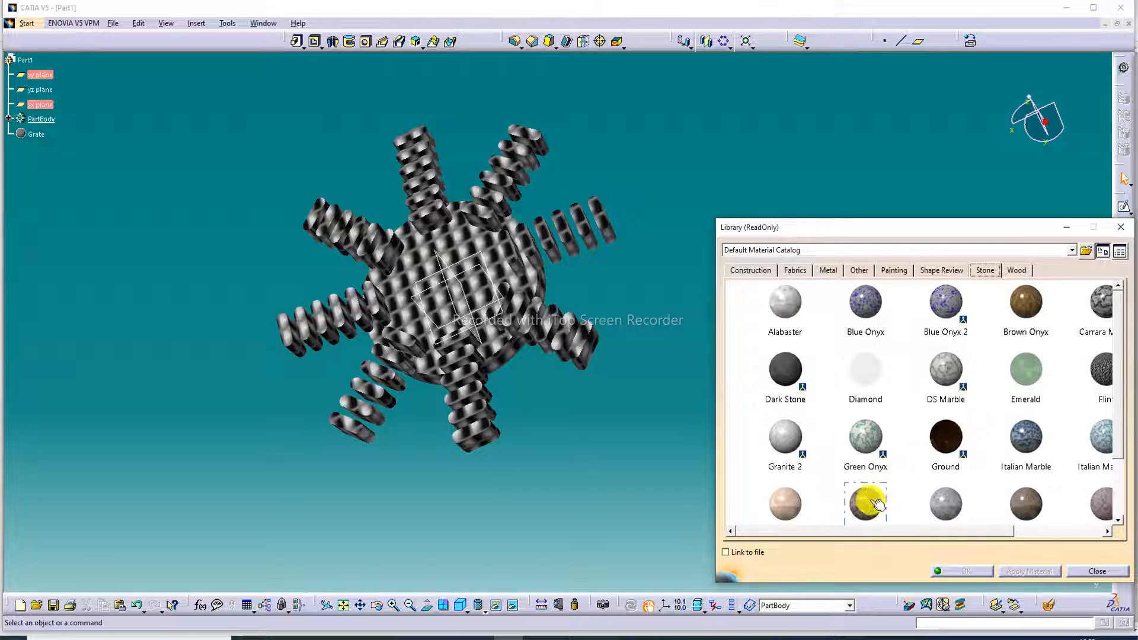
{"action": "left_click", "coordinate": [583, 304]}
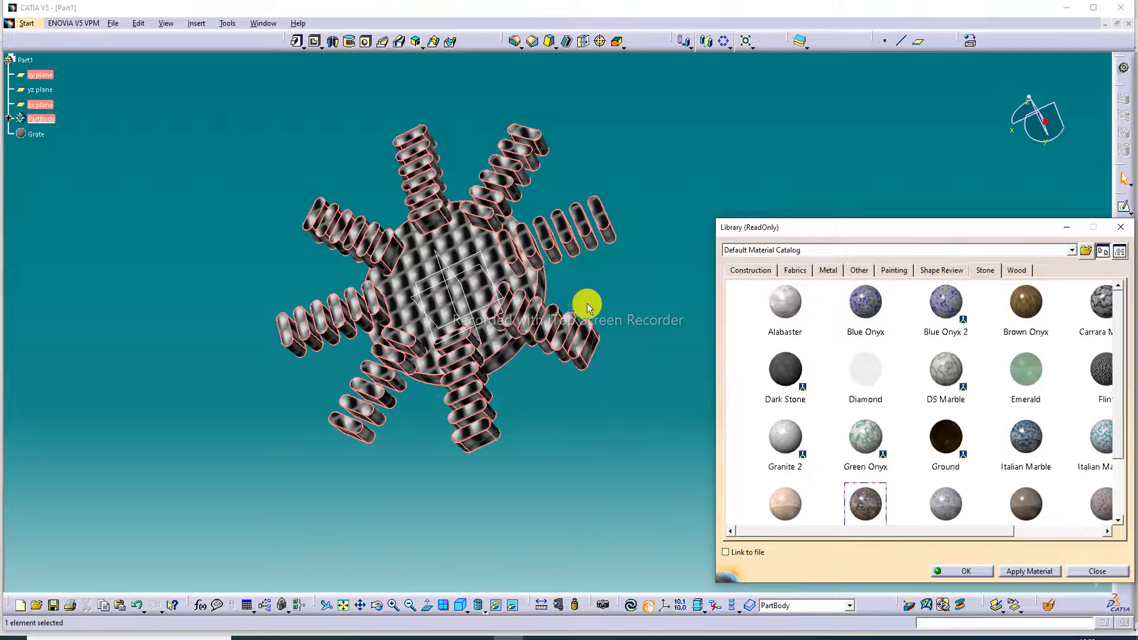
{"action": "left_click", "coordinate": [467, 282]}
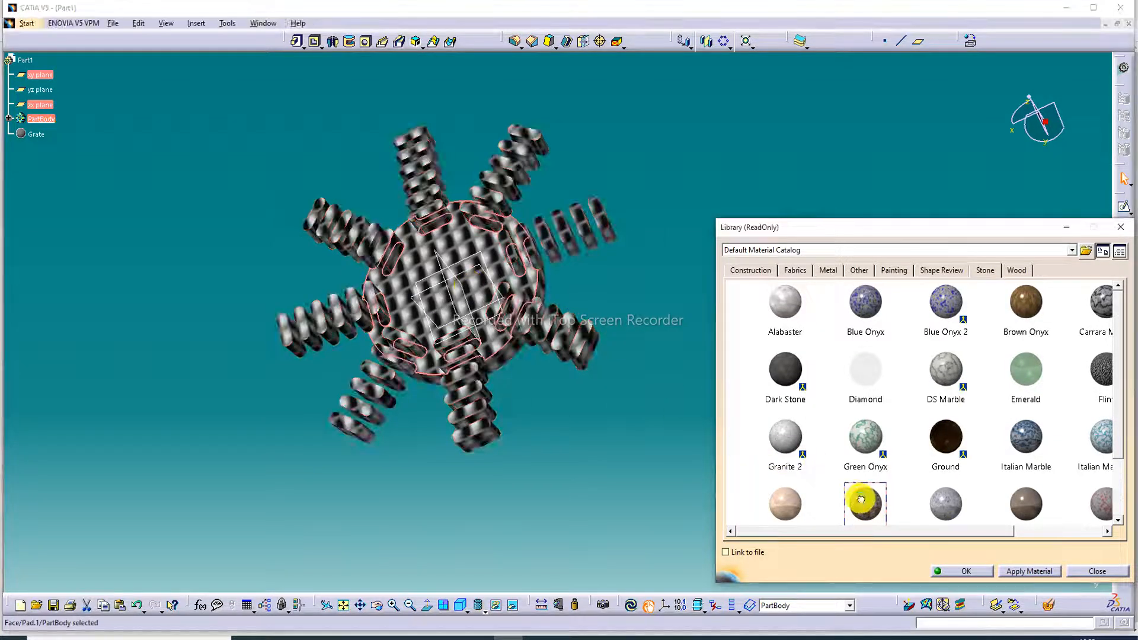
{"action": "left_click", "coordinate": [618, 309]}
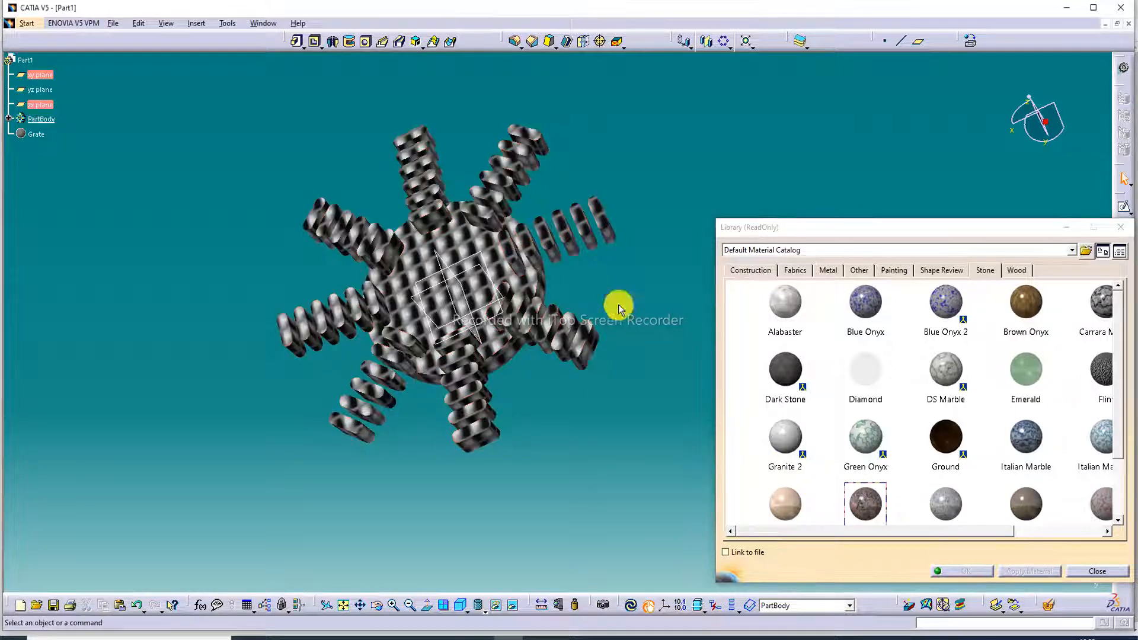
- Undo the last material applications, including Grate and Kitchen Floor
{"action": "left_click", "coordinate": [138, 605]}
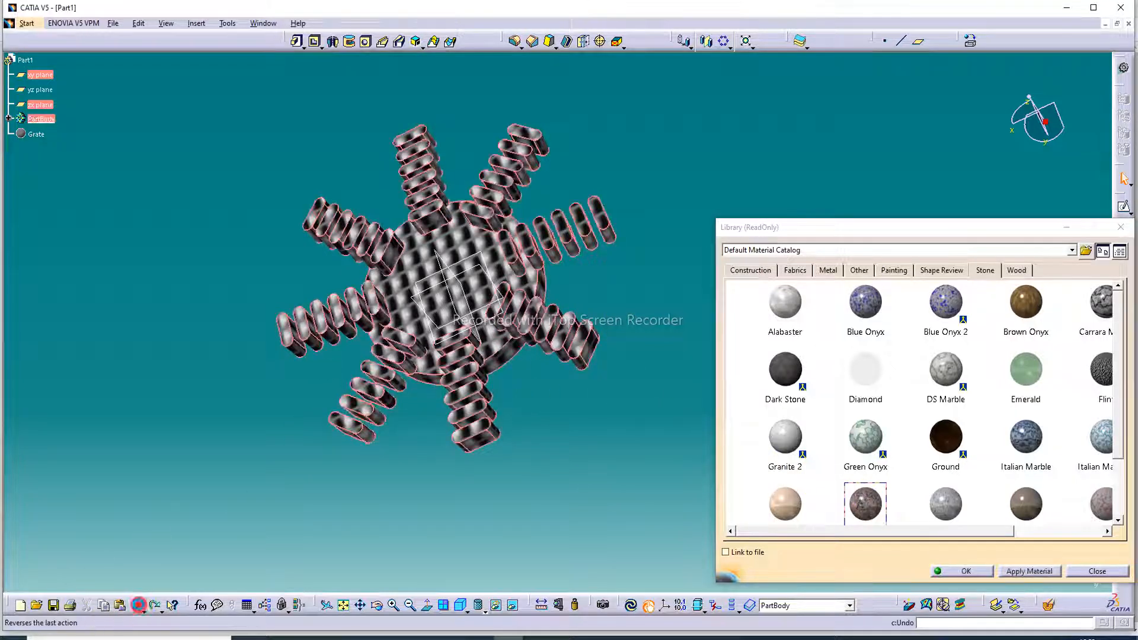
{"action": "left_click", "coordinate": [138, 606]}
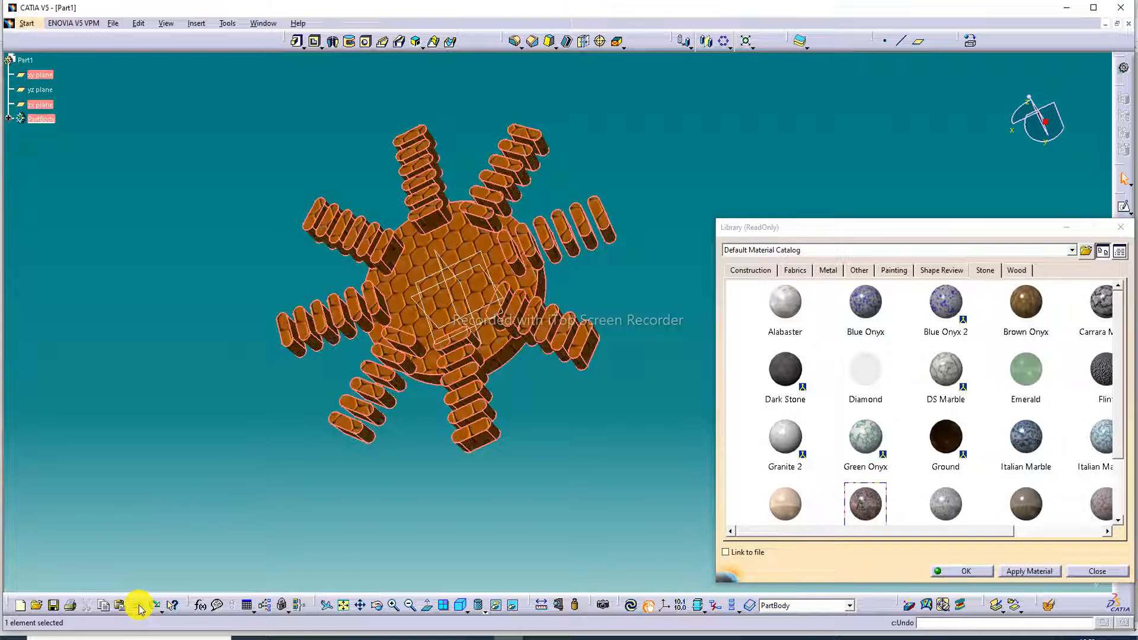
{"action": "left_click", "coordinate": [138, 606]}
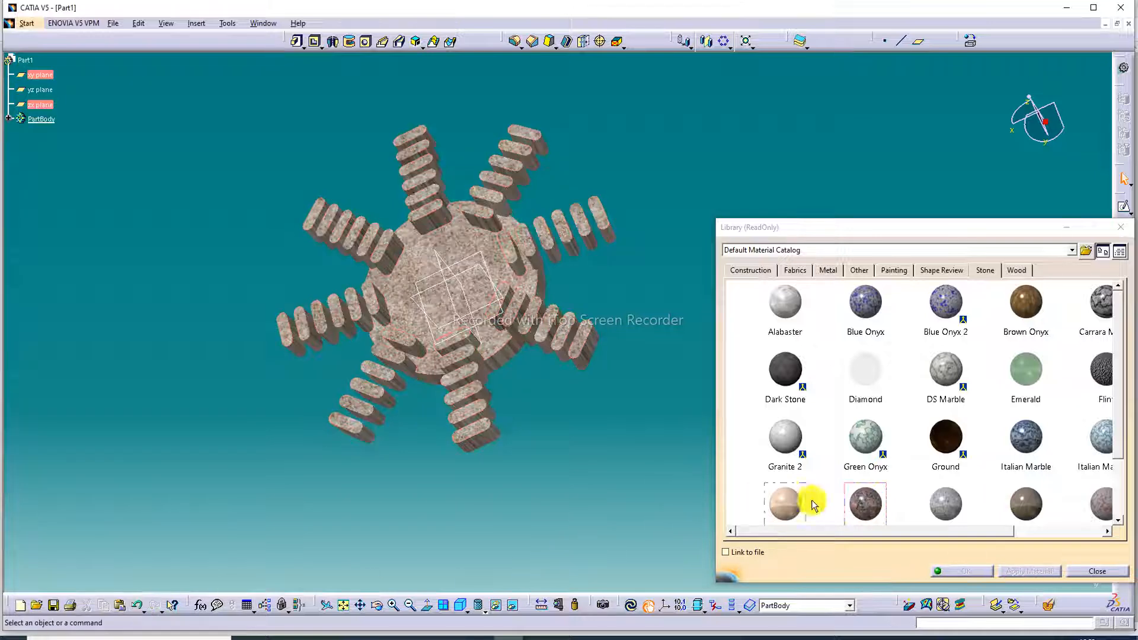
- Apply the Marble 2 stone material to the part body
{"action": "left_click_drag", "start_coordinate": [864, 511], "coordinate": [541, 317]}
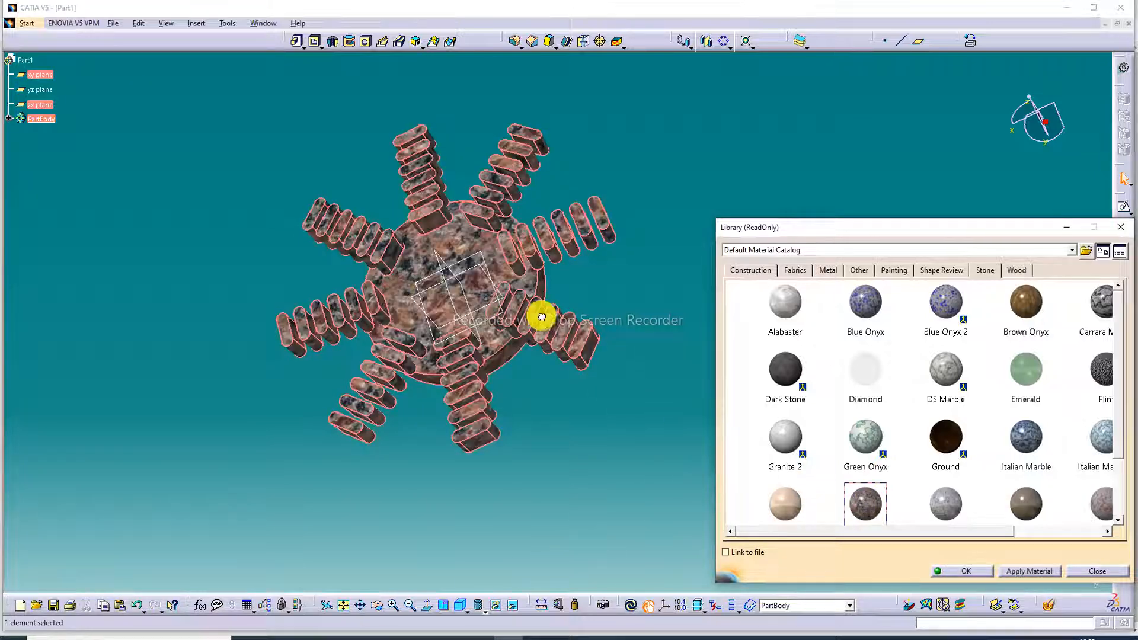
{"action": "left_click", "coordinate": [630, 291]}
{"action": "middle_click_drag", "start_coordinate": [634, 145], "coordinate": [653, 97]}
- Apply the Italian Marble stone material to the part body and inspect the textured part
{"action": "scroll", "coordinate": [947, 436], "scroll_direction": "down", "scroll_amount": 1}
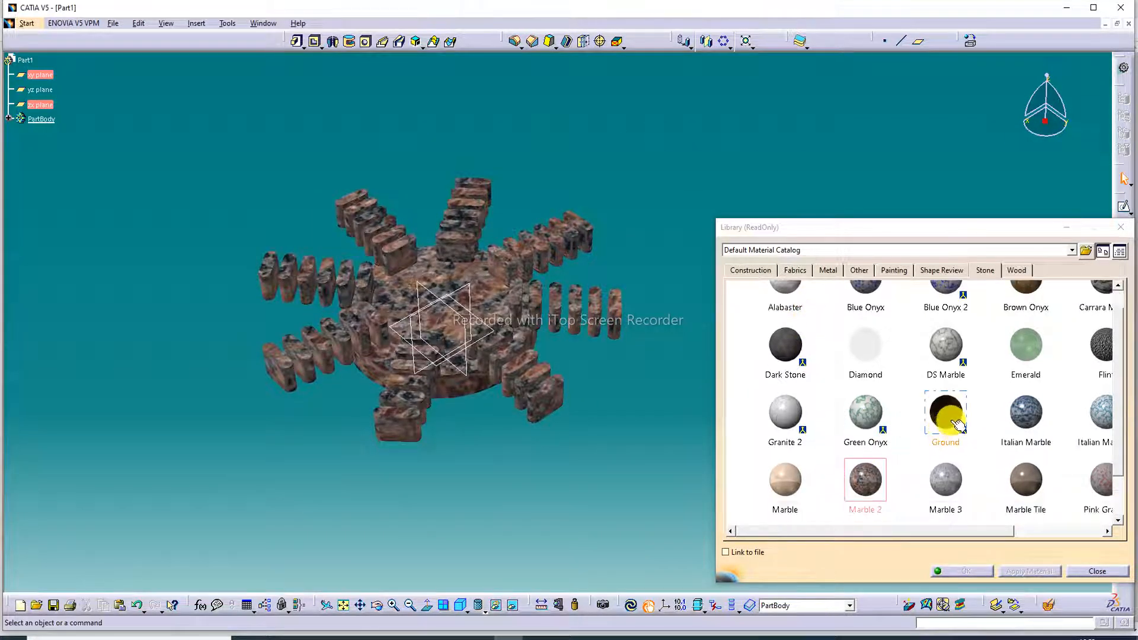
{"action": "scroll", "coordinate": [958, 424], "scroll_direction": "down", "scroll_amount": 1}
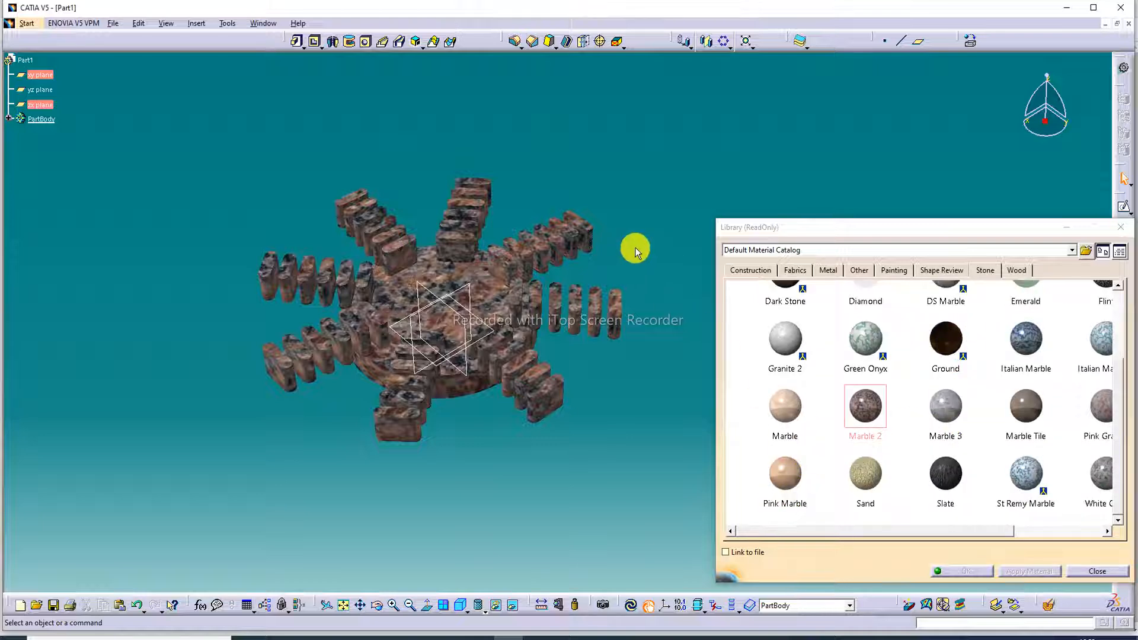
{"action": "middle_click_drag", "start_coordinate": [635, 252], "coordinate": [579, 262]}
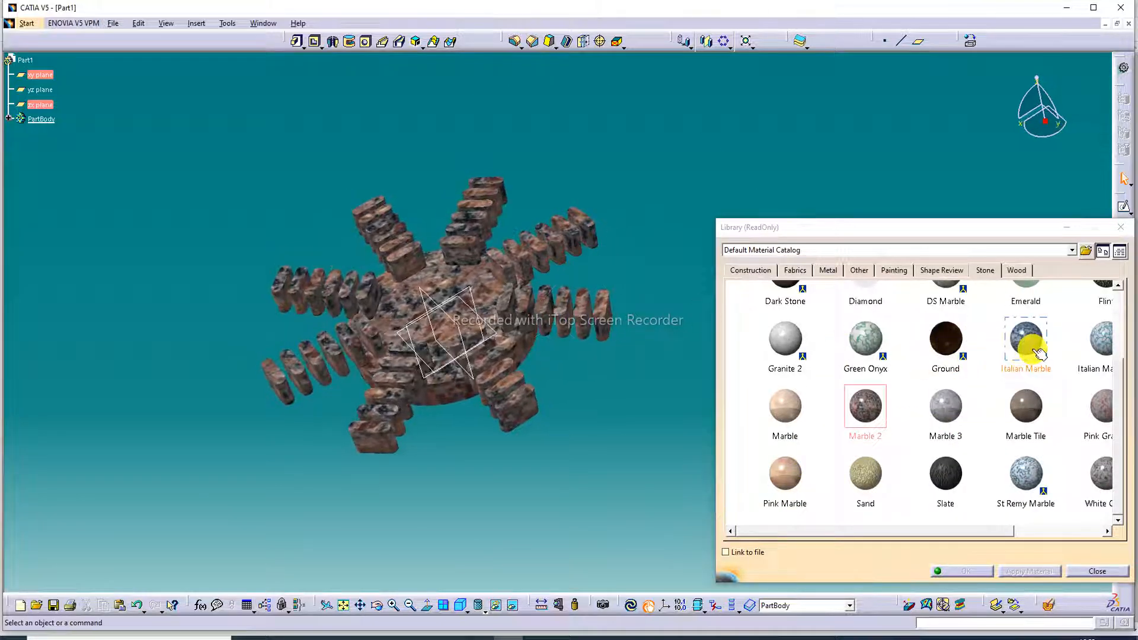
{"action": "left_click_drag", "start_coordinate": [1029, 356], "coordinate": [483, 254]}
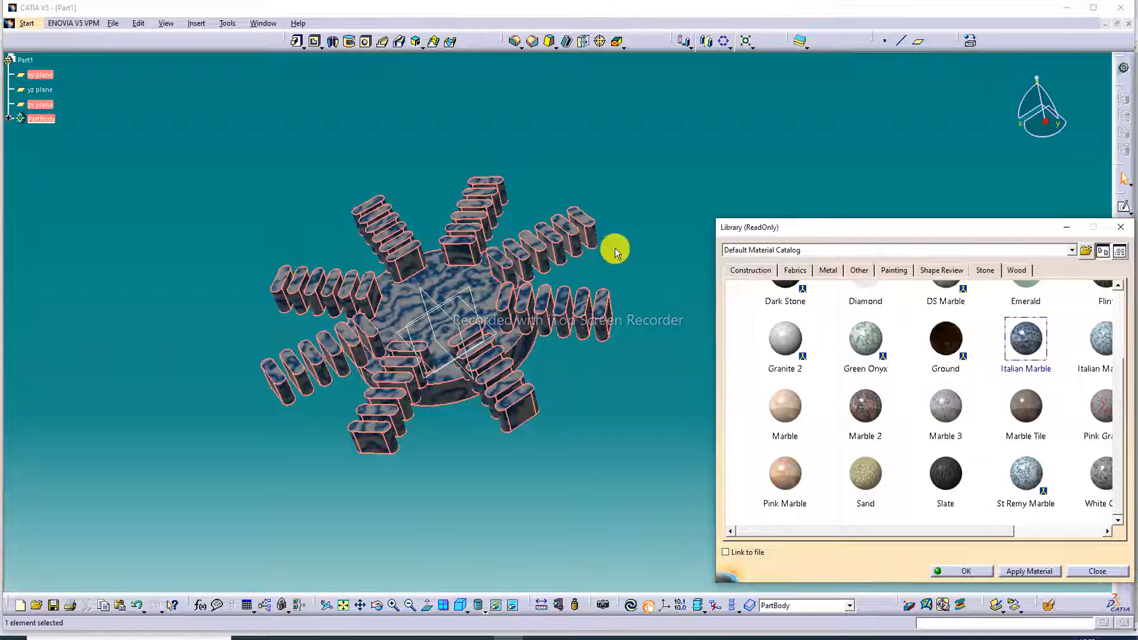
{"action": "middle_click_drag", "start_coordinate": [601, 157], "coordinate": [587, 223]}
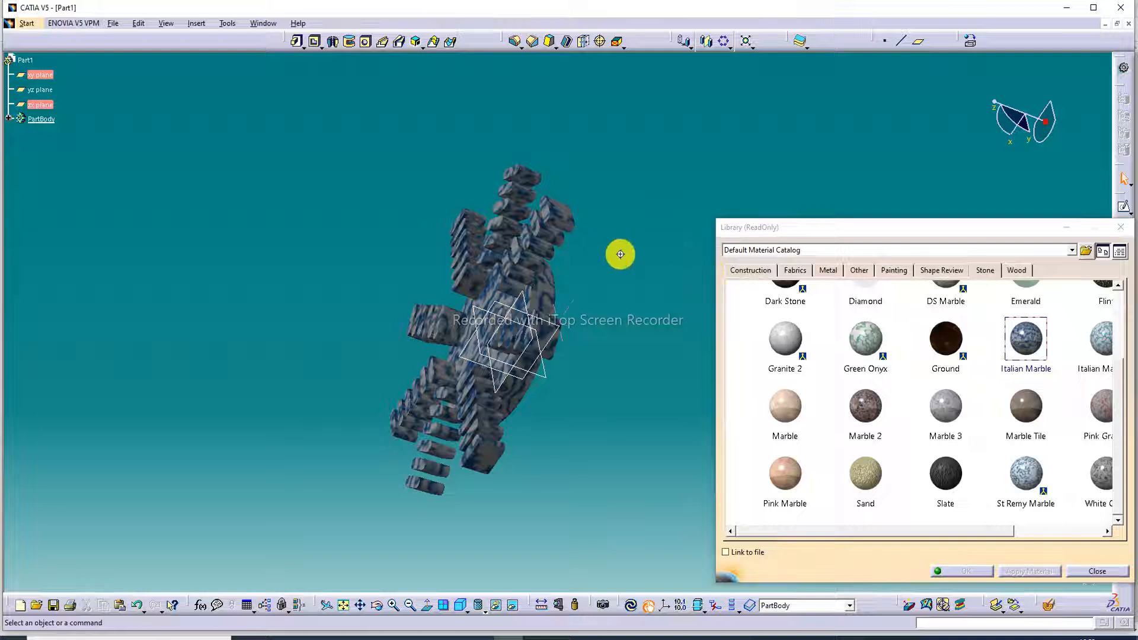
{"action": "middle_click_drag", "start_coordinate": [620, 253], "coordinate": [756, 276]}
- Apply the Blue Onyx stone material to the part body, and replace it with Green Onyx
{"action": "scroll", "coordinate": [881, 325], "scroll_direction": "up", "scroll_amount": 2}
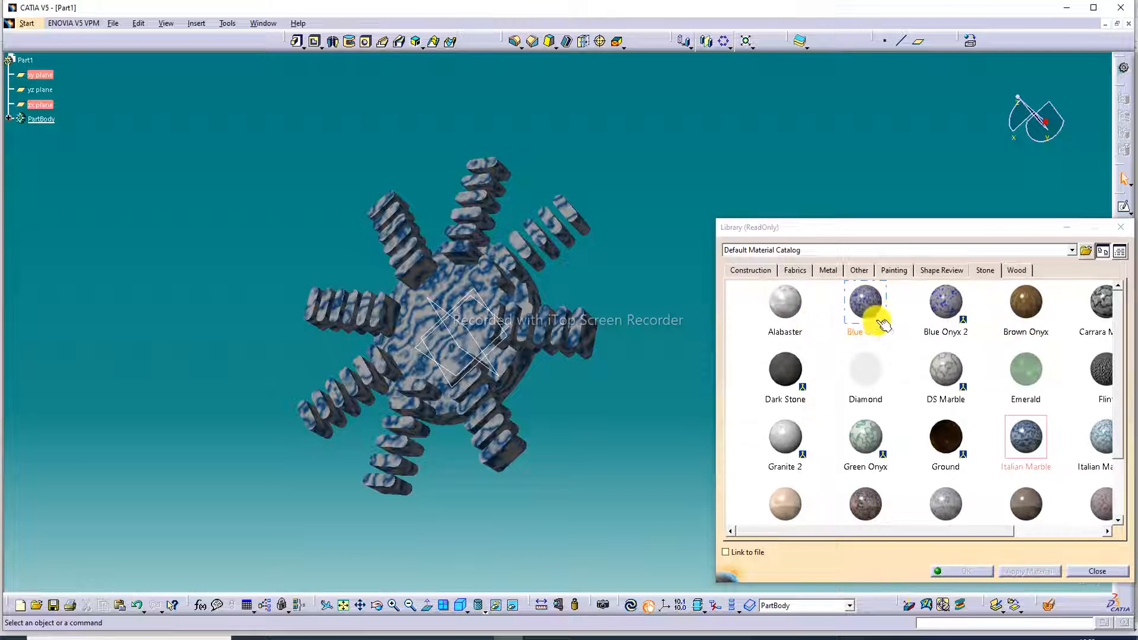
{"action": "left_click_drag", "start_coordinate": [879, 311], "coordinate": [519, 314]}
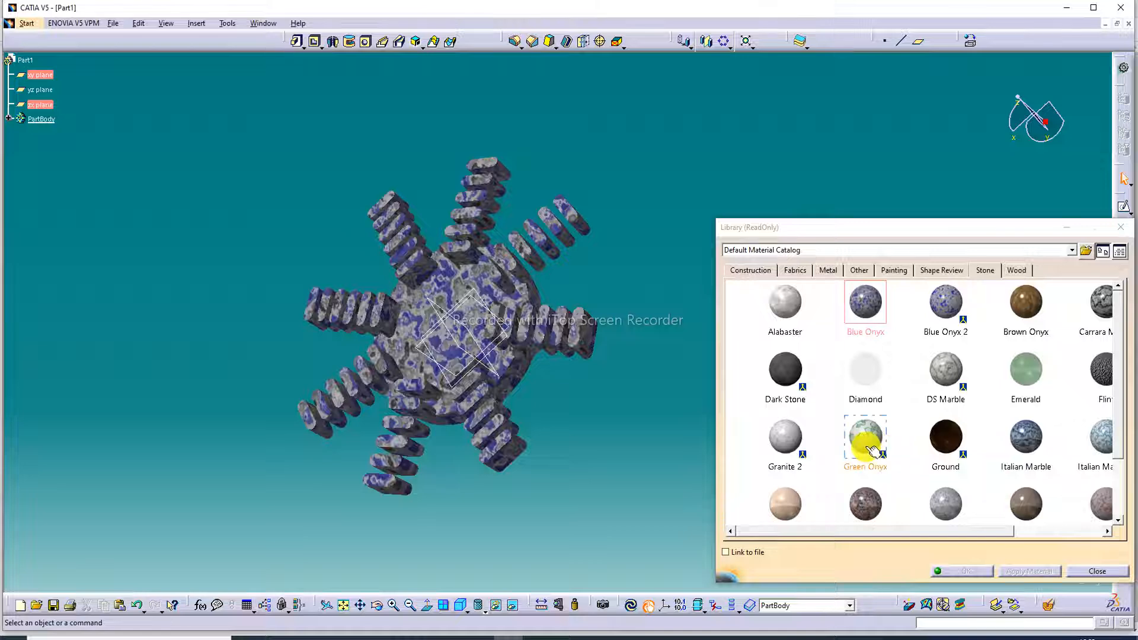
{"action": "left_click_drag", "start_coordinate": [879, 438], "coordinate": [536, 320]}
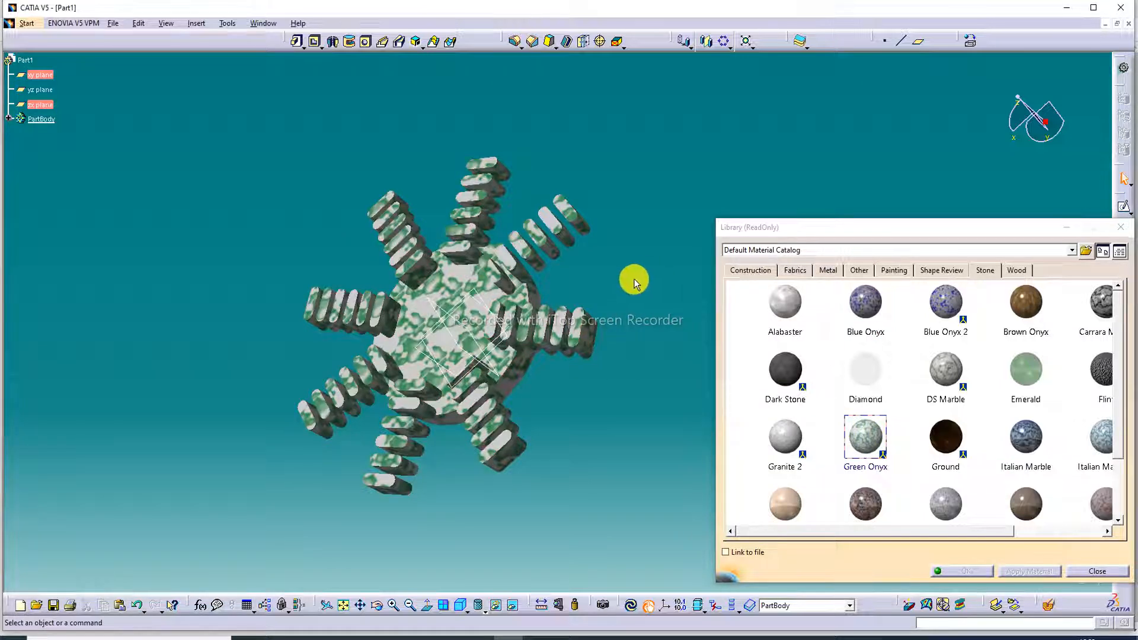
{"action": "middle_click_drag", "start_coordinate": [633, 283], "coordinate": [673, 286]}
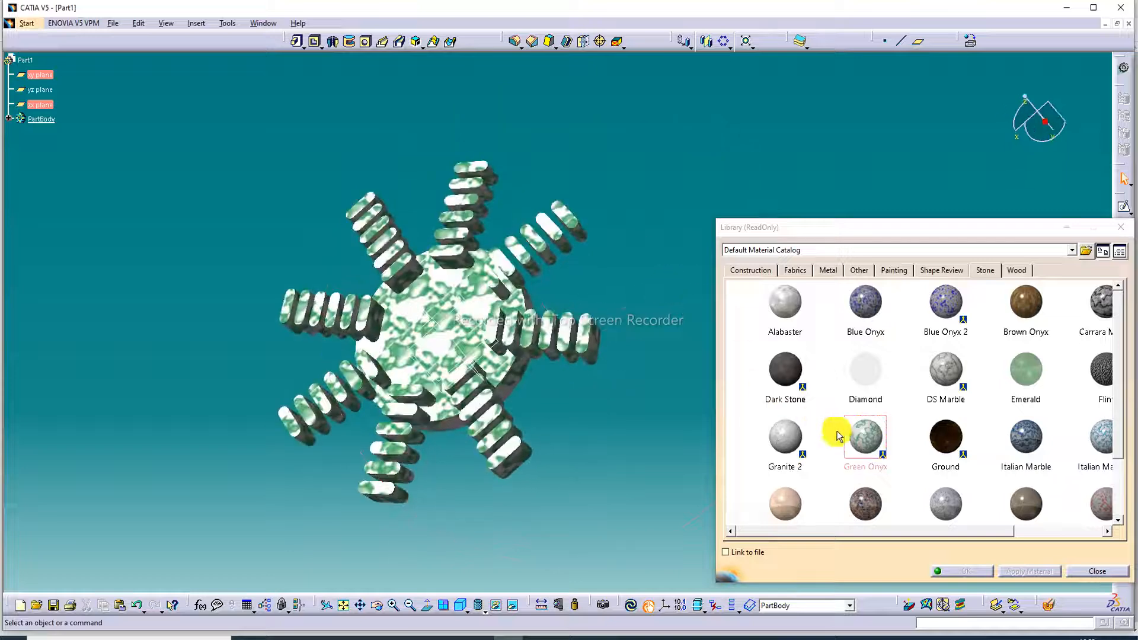
- Browse the stone materials and replace the part body's Green Onyx material with Marble 2
{"action": "scroll", "coordinate": [902, 463], "scroll_direction": "down", "scroll_amount": 1}
{"action": "scroll", "coordinate": [1037, 439], "scroll_direction": "up", "scroll_amount": 2}
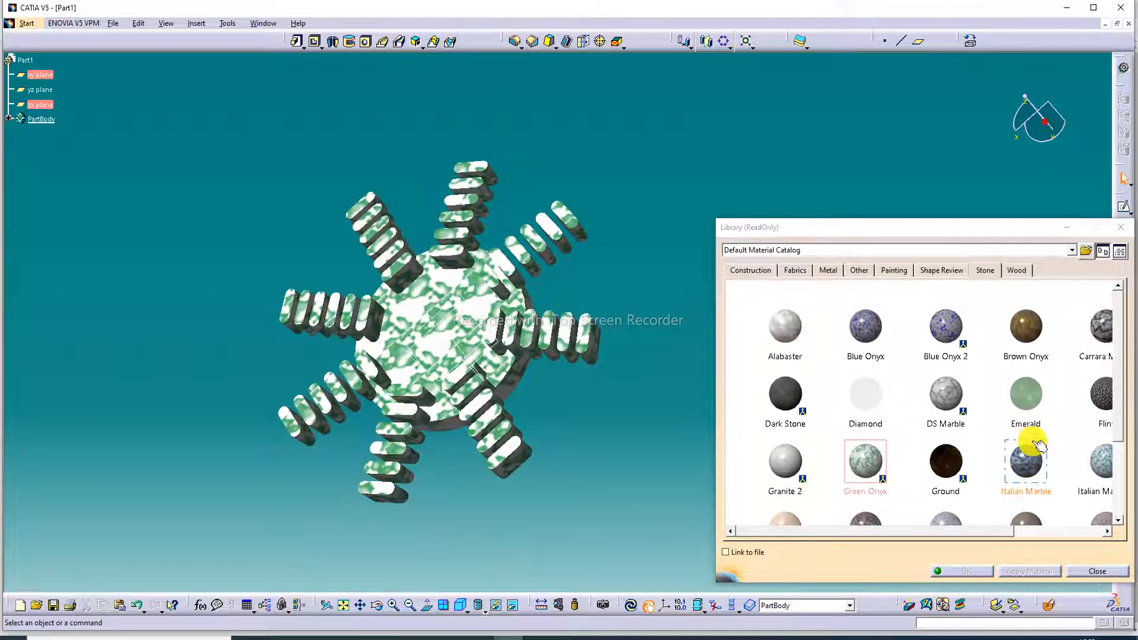
{"action": "scroll", "coordinate": [1067, 348], "scroll_direction": "down", "scroll_amount": 5}
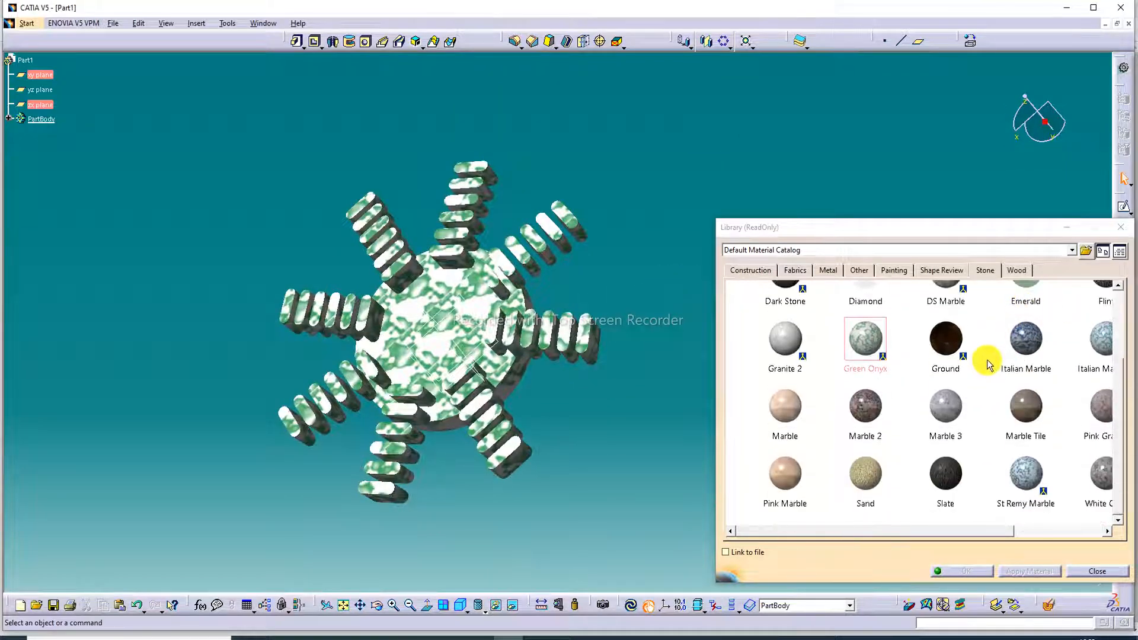
{"action": "left_click", "coordinate": [866, 406]}
{"action": "left_click", "coordinate": [482, 282]}
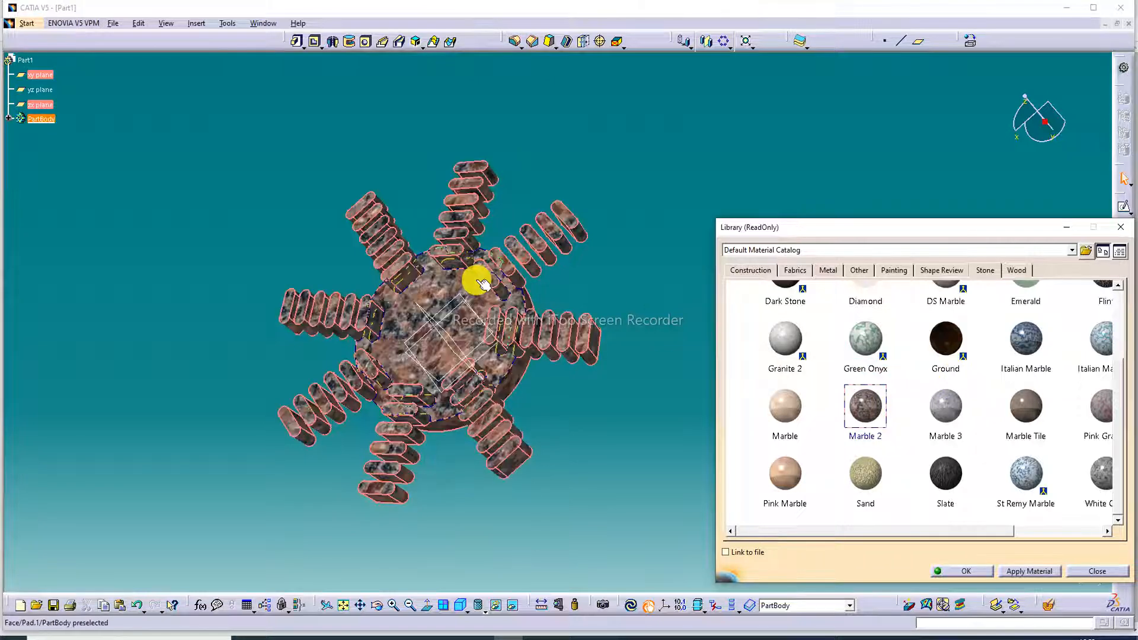
{"action": "left_click", "coordinate": [632, 279]}
{"action": "middle_click_drag", "start_coordinate": [657, 224], "coordinate": [764, 131]}
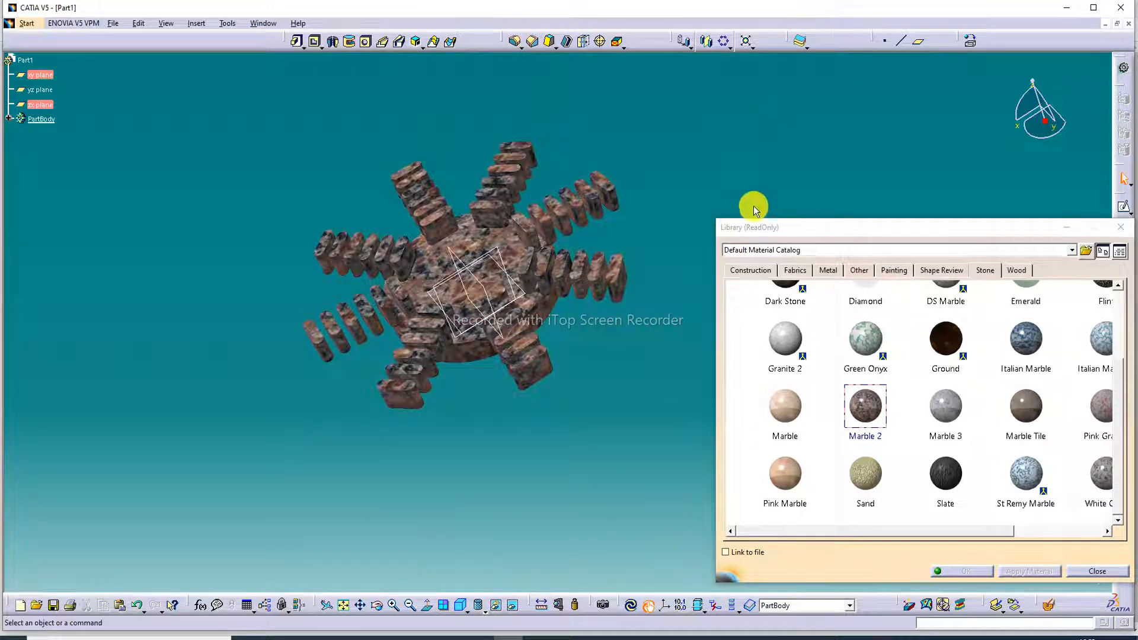
- Apply the Marble stone material to the part body and close the material library
{"action": "left_click", "coordinate": [782, 407]}
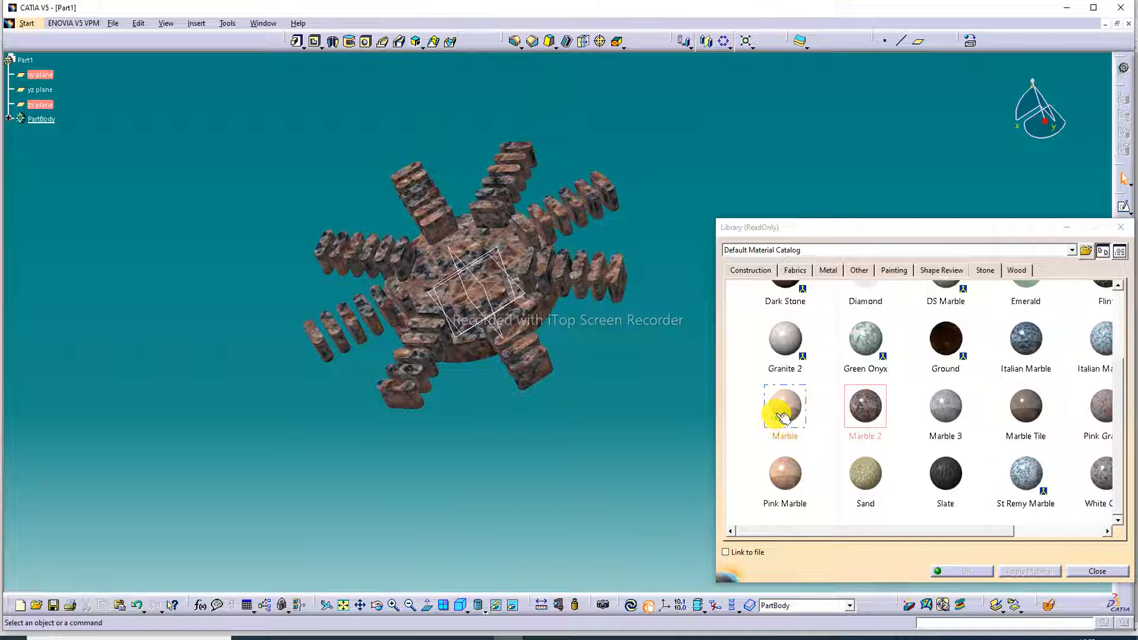
{"action": "left_click", "coordinate": [516, 292]}
{"action": "left_click", "coordinate": [711, 201]}
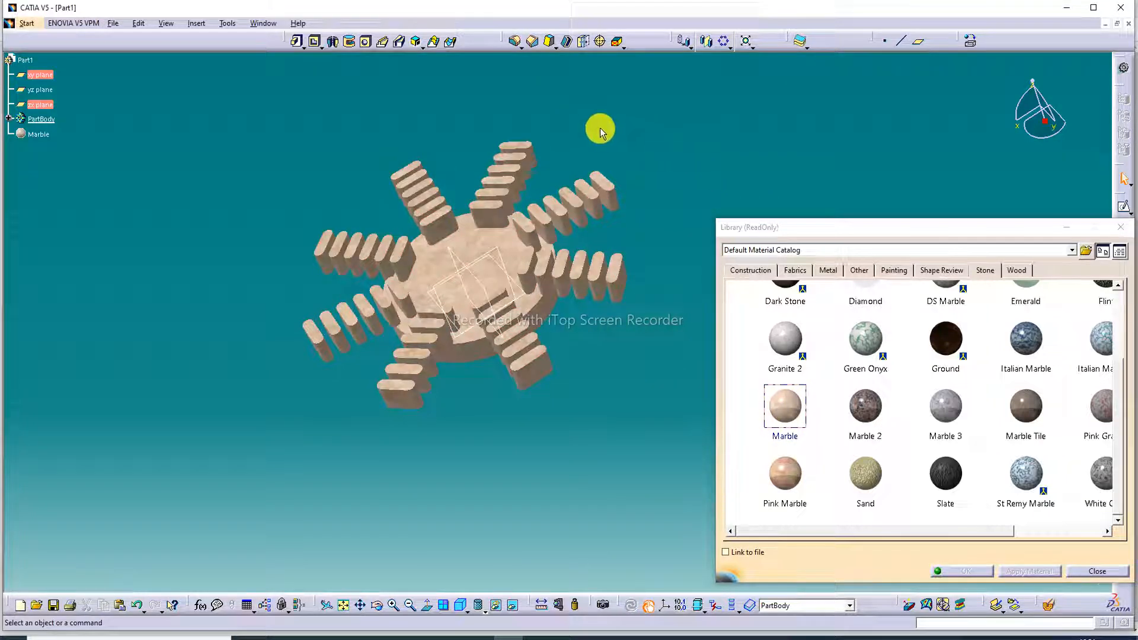
{"action": "middle_click_drag", "start_coordinate": [600, 130], "coordinate": [717, 83]}
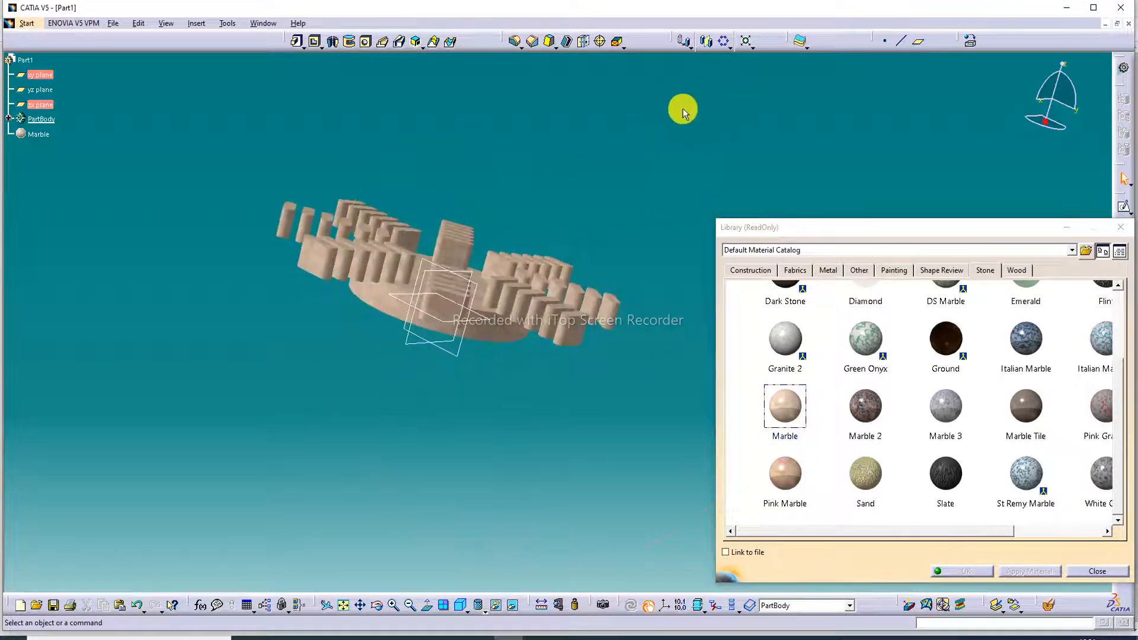
{"action": "middle_click_drag", "start_coordinate": [591, 173], "coordinate": [640, 204]}
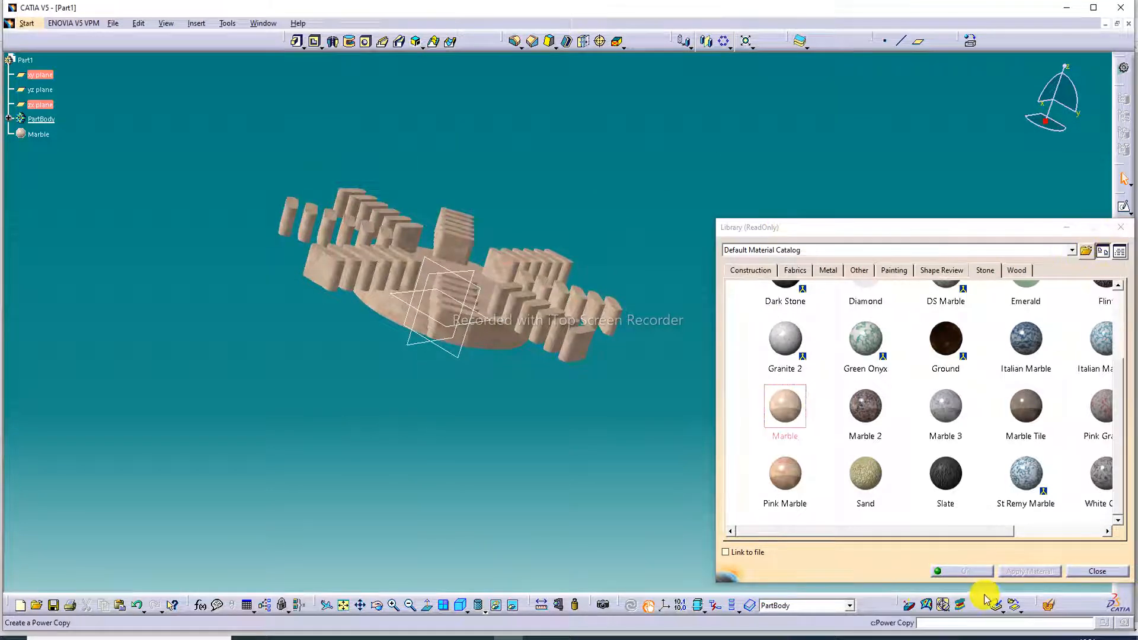
{"action": "left_click", "coordinate": [1095, 571]}
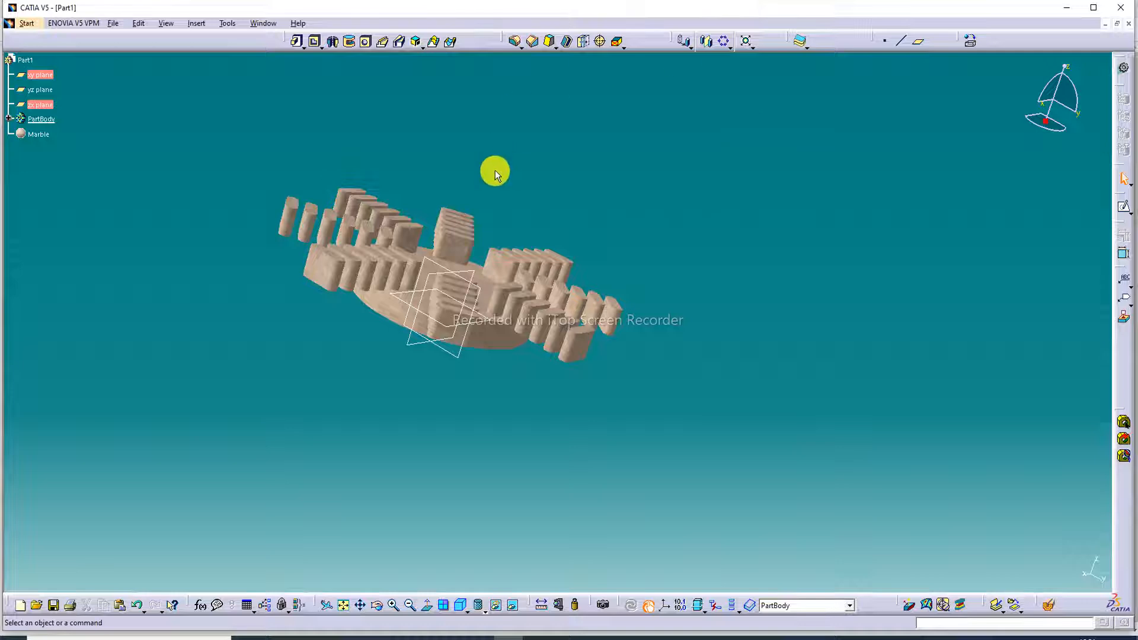
- Fit the marble part in the view, examine its front, back and pad pattern, and finish in the isometric view
{"action": "middle_click_drag", "start_coordinate": [496, 182], "coordinate": [468, 385]}
{"action": "left_click", "coordinate": [345, 605]}
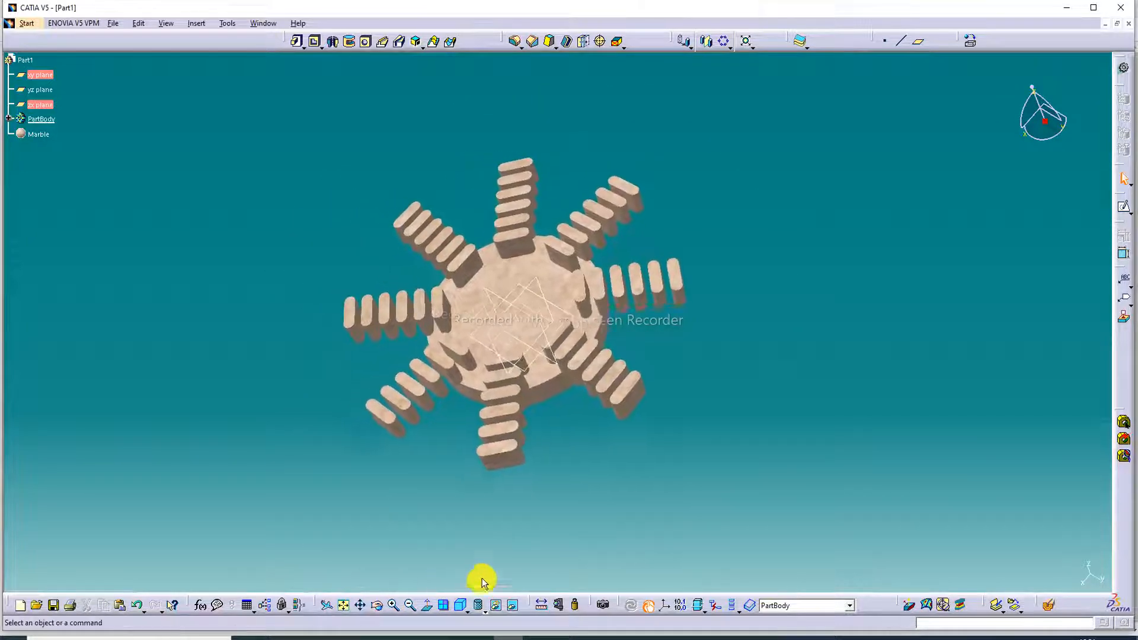
{"action": "left_click", "coordinate": [394, 605]}
{"action": "middle_click_drag", "start_coordinate": [762, 219], "coordinate": [600, 263]}
{"action": "middle_click_drag", "start_coordinate": [753, 199], "coordinate": [379, 240]}
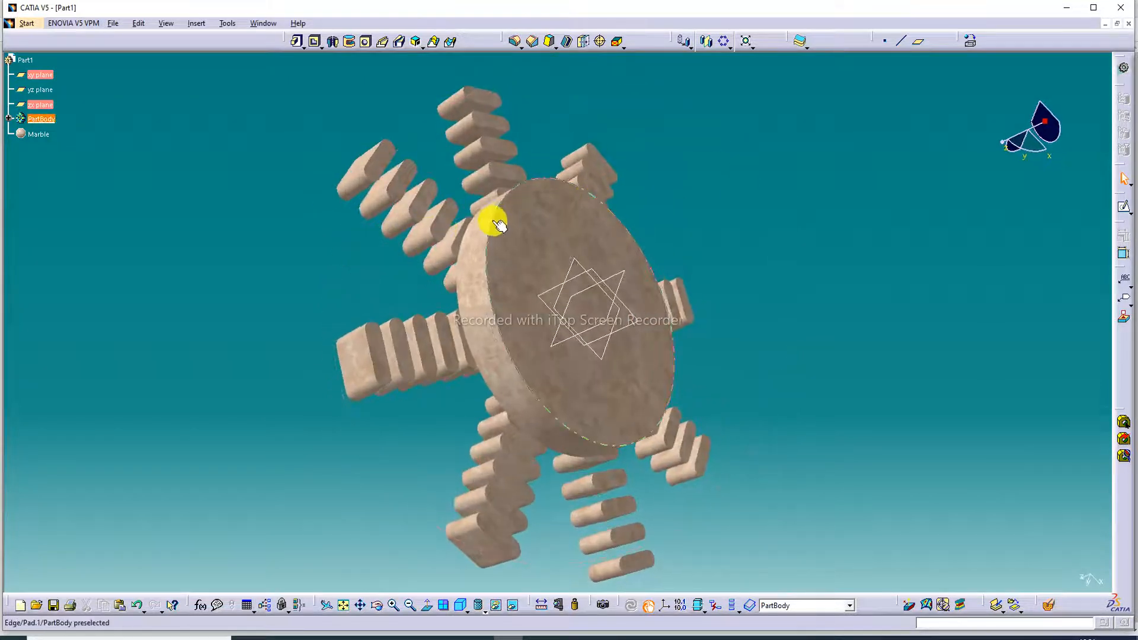
{"action": "middle_click_drag", "start_coordinate": [500, 225], "coordinate": [884, 146]}
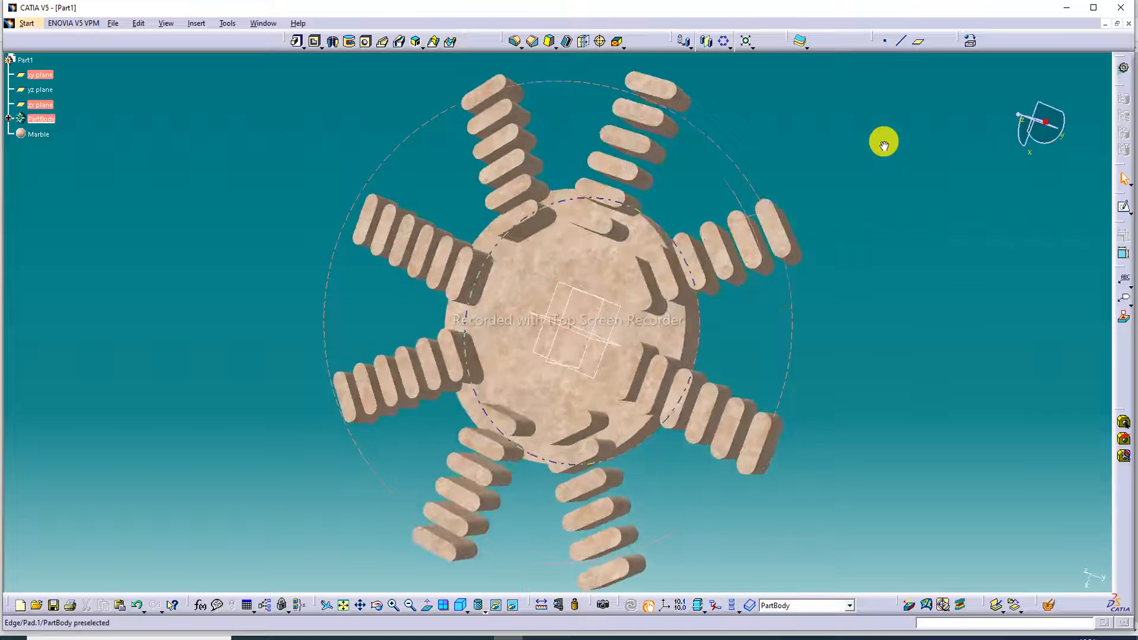
{"action": "middle_click_drag", "start_coordinate": [802, 187], "coordinate": [838, 176]}
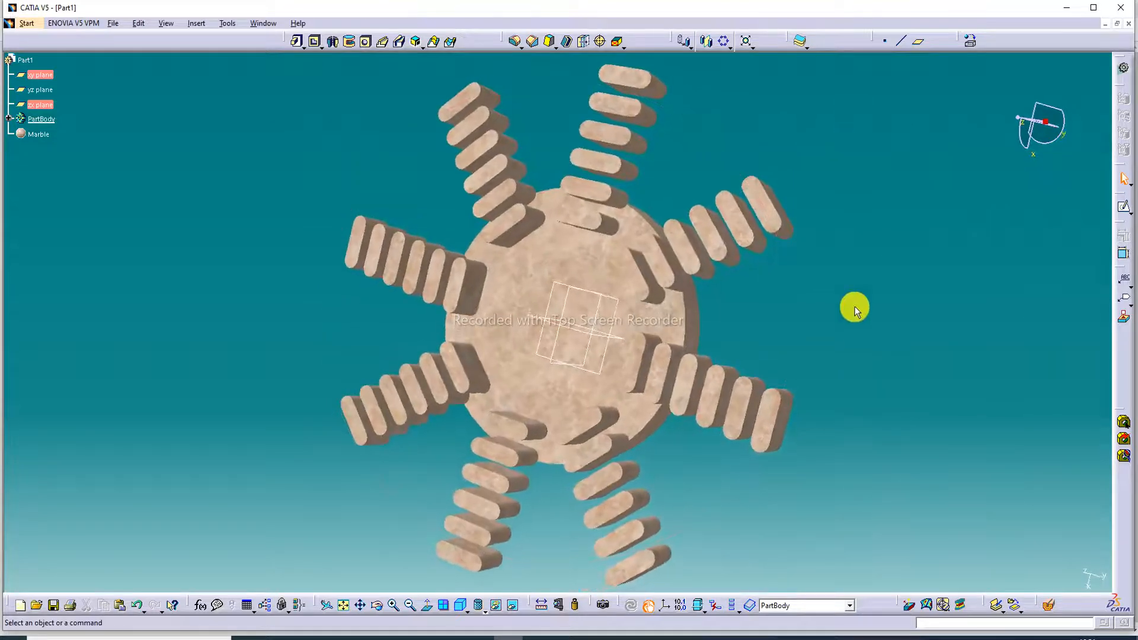
{"action": "middle_click_drag", "start_coordinate": [855, 308], "coordinate": [664, 12]}
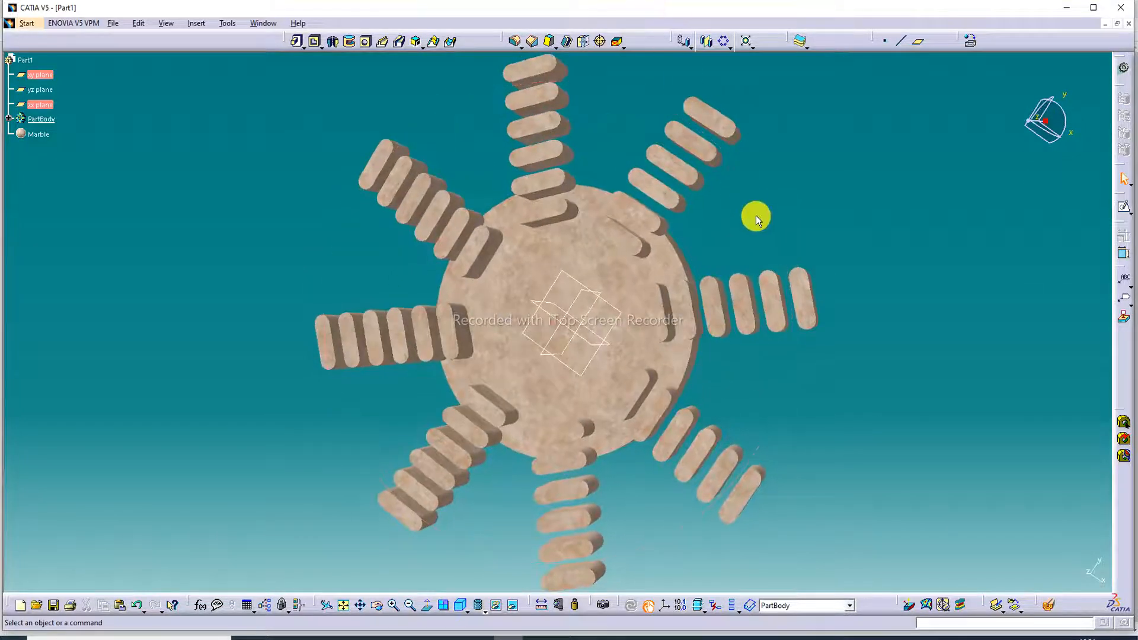
{"action": "middle_click_drag", "start_coordinate": [757, 219], "coordinate": [619, 5]}
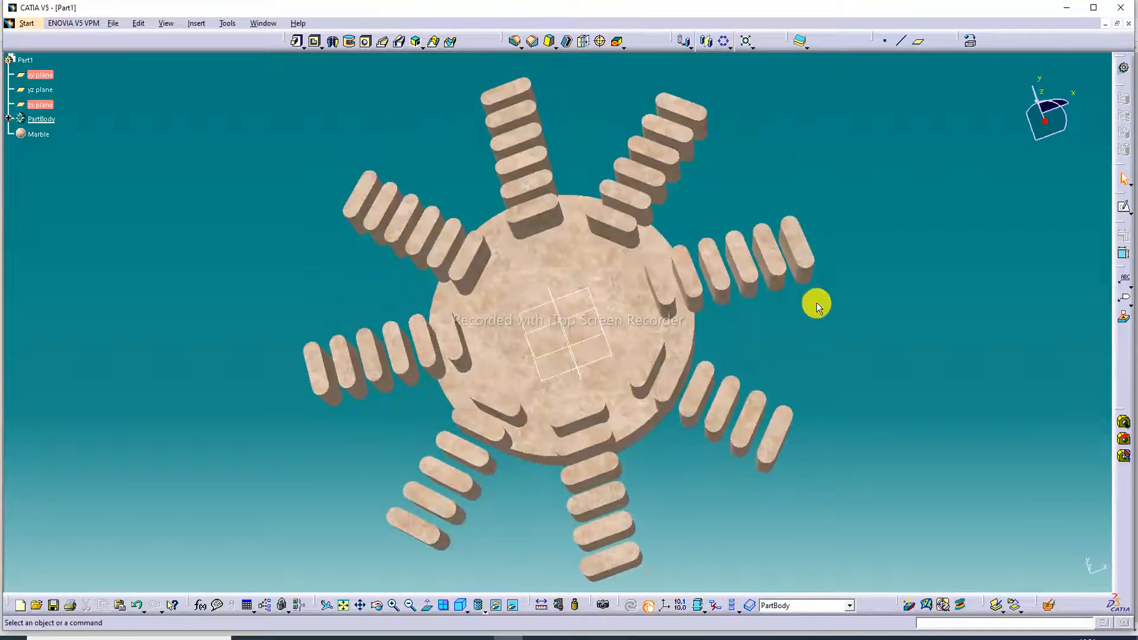
{"action": "middle_click_drag", "start_coordinate": [834, 344], "coordinate": [813, 268]}
{"action": "scroll", "coordinate": [676, 259], "scroll_direction": "up", "scroll_amount": 2}
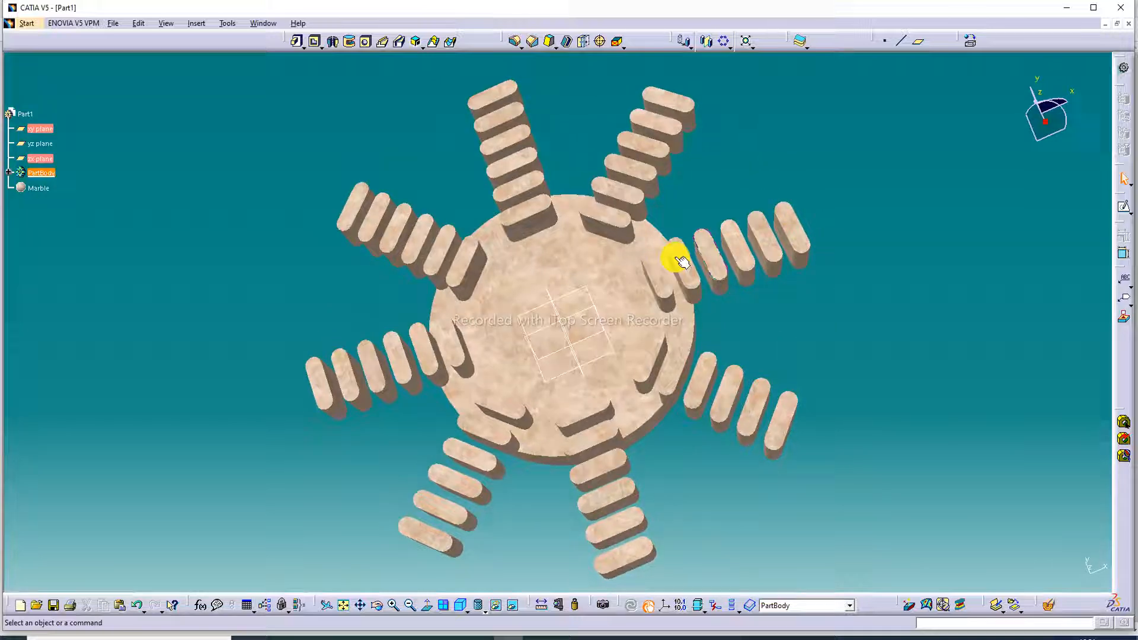
{"action": "left_click", "coordinate": [465, 606]}
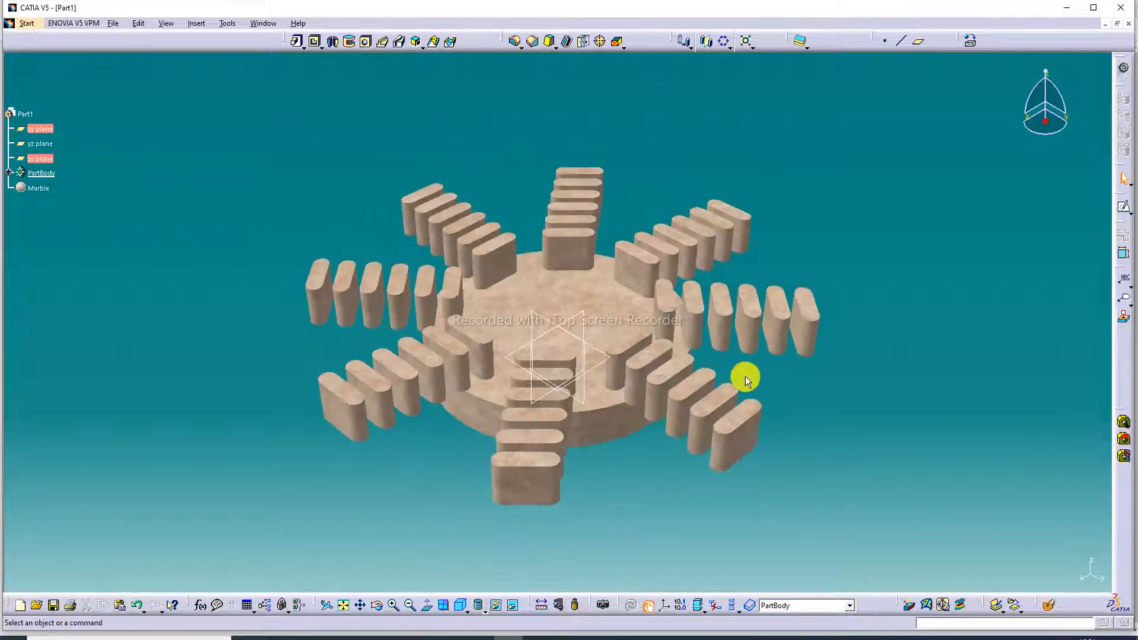
- Inspect the marble disc and its radial pad rows from several tilted angles, fitted and enlarged, and switch to the lecture PDF in the browser
{"action": "middle_click_drag", "start_coordinate": [745, 376], "coordinate": [855, 456]}
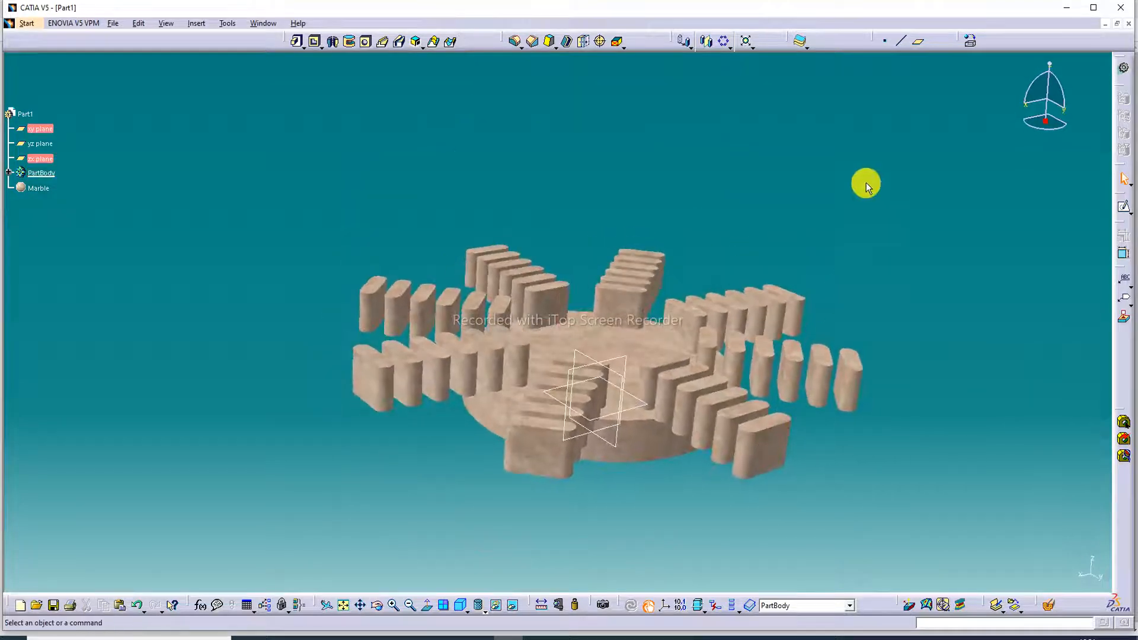
{"action": "middle_click_drag", "start_coordinate": [822, 238], "coordinate": [542, 381]}
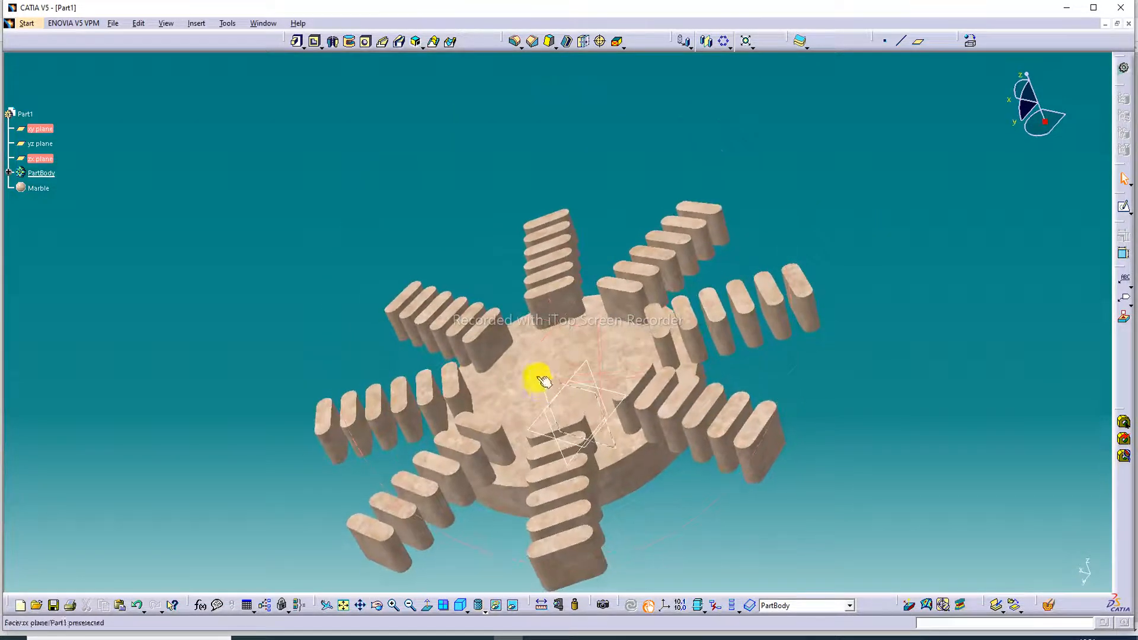
{"action": "left_click", "coordinate": [345, 605]}
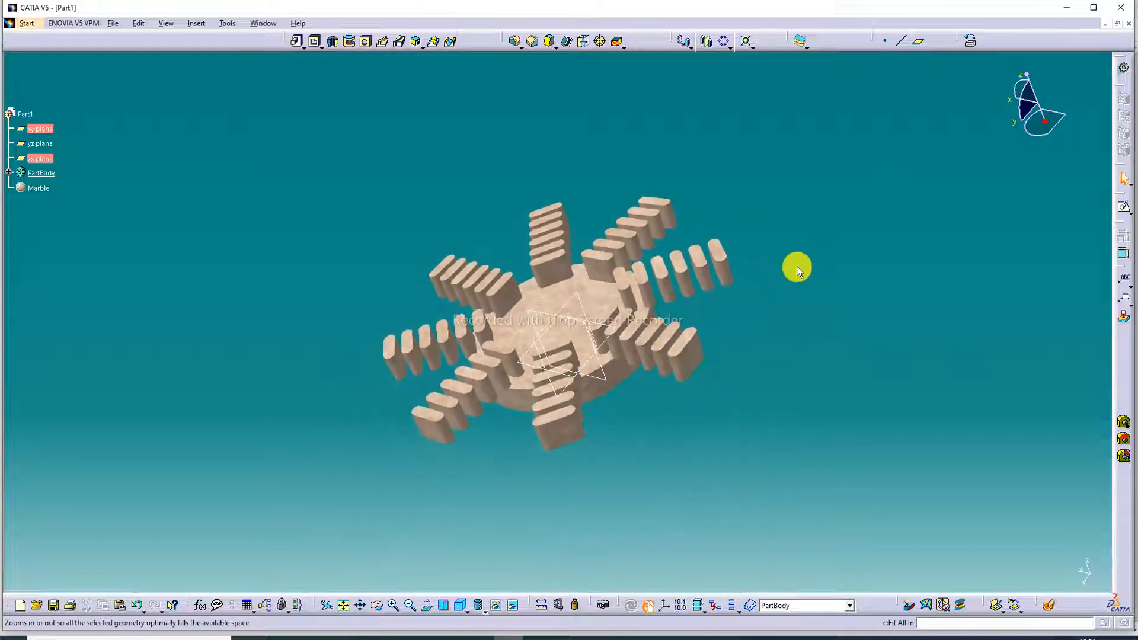
{"action": "middle_click_drag", "start_coordinate": [775, 263], "coordinate": [778, 352]}
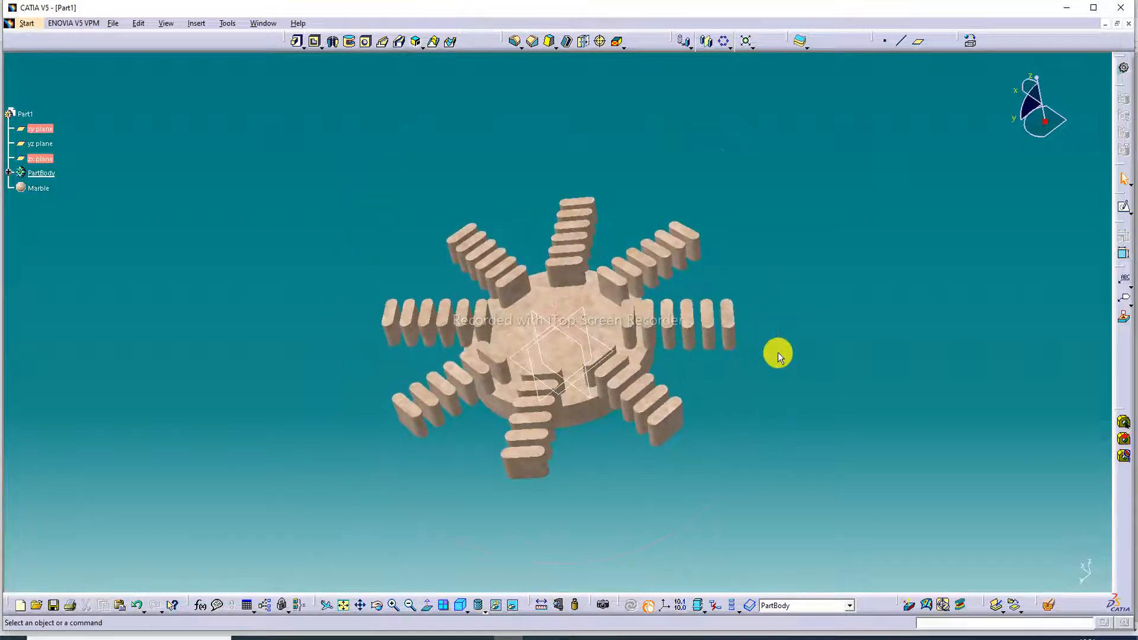
{"action": "left_click", "coordinate": [393, 605]}
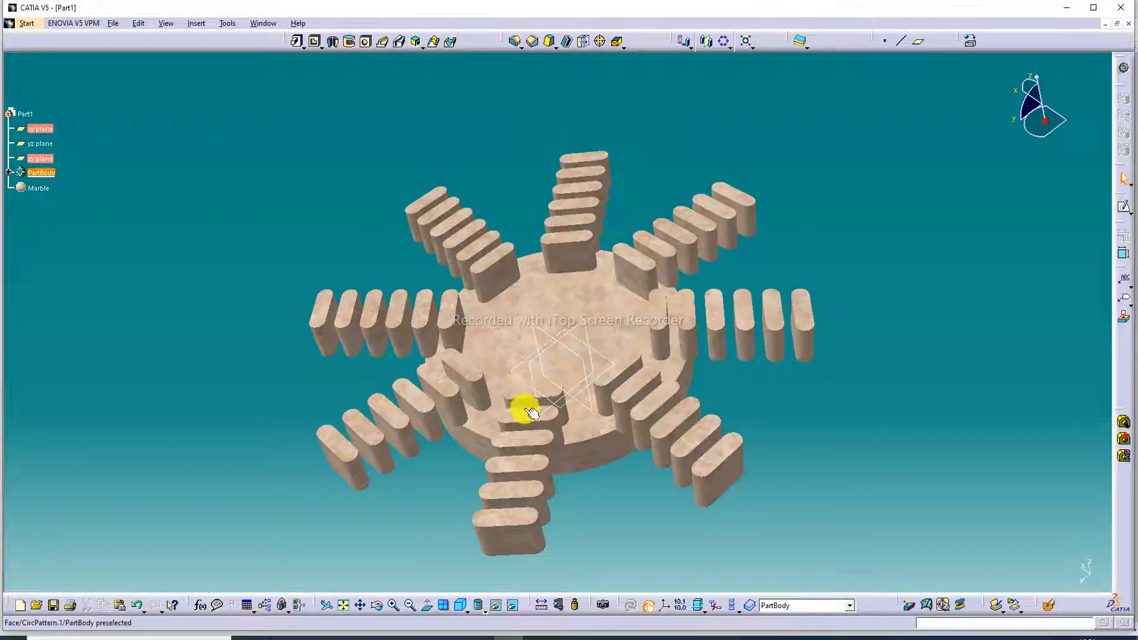
{"action": "left_click", "coordinate": [328, 638]}
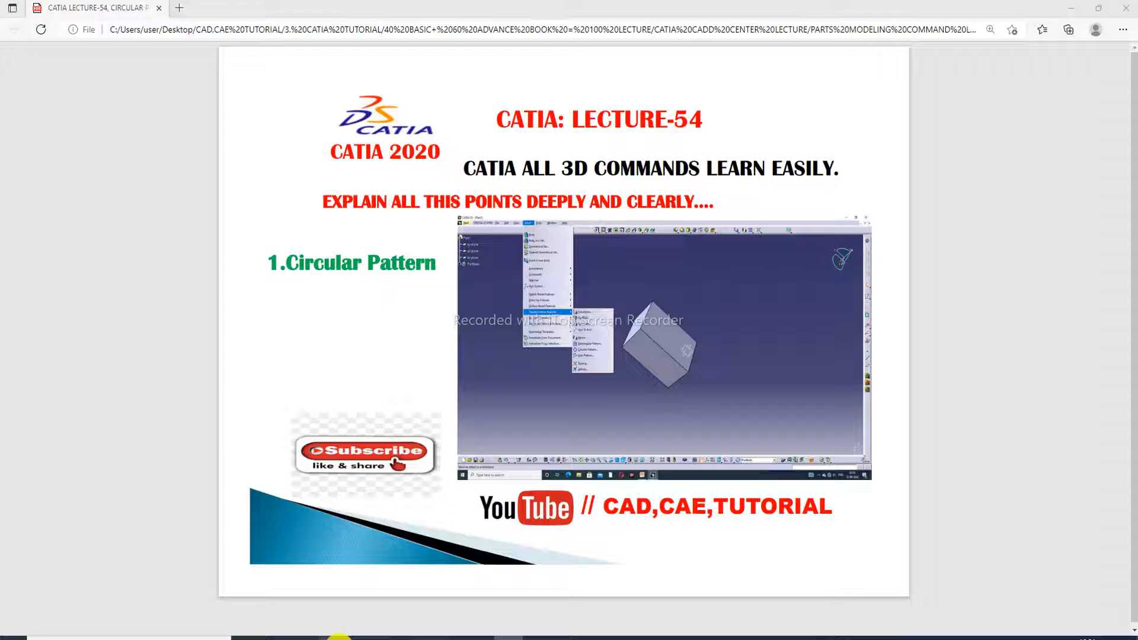